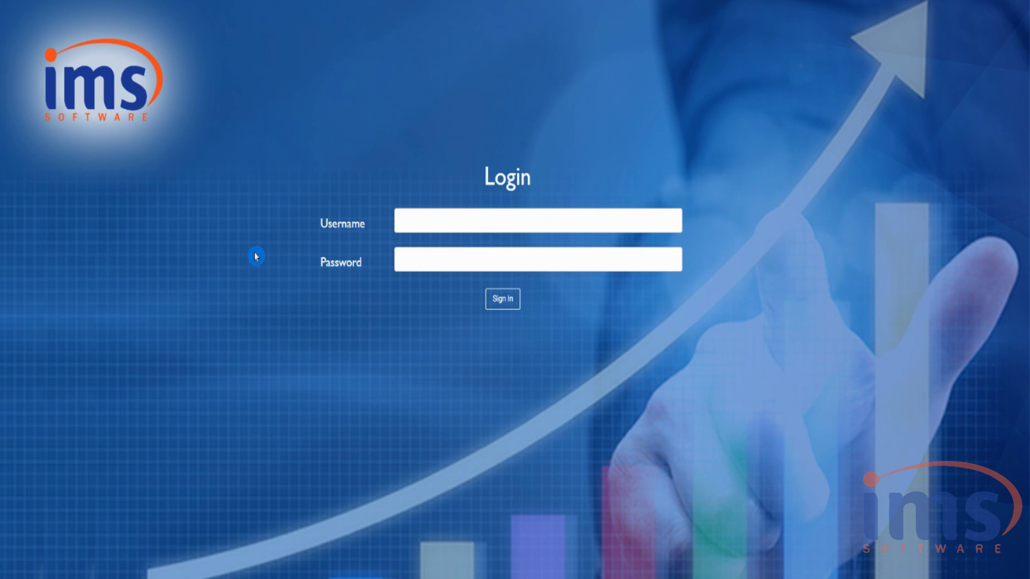
# Sign in to IMS Web POS with the administrator username and password.
pyautogui.click(413, 222)
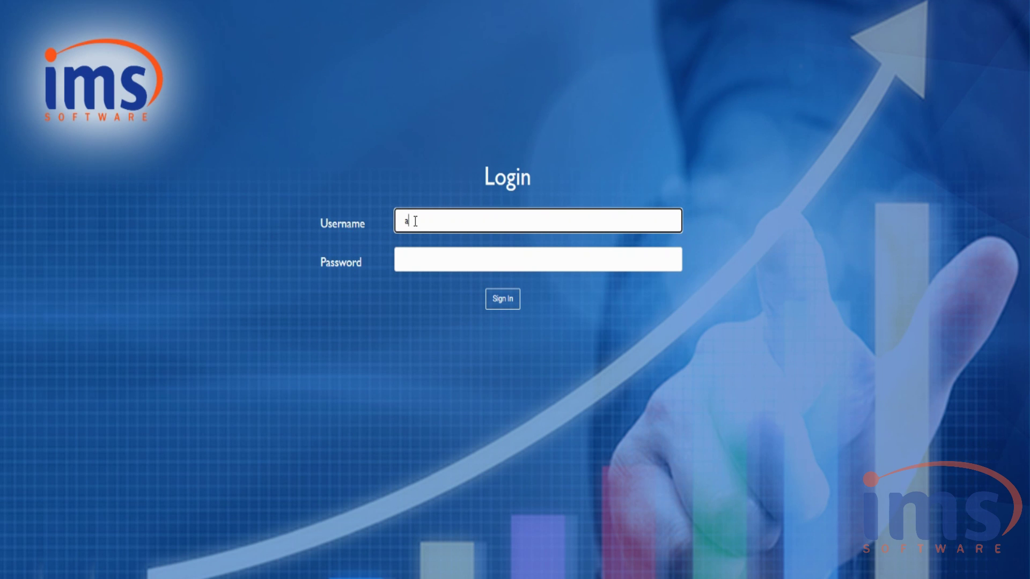
pyautogui.press('Tab')
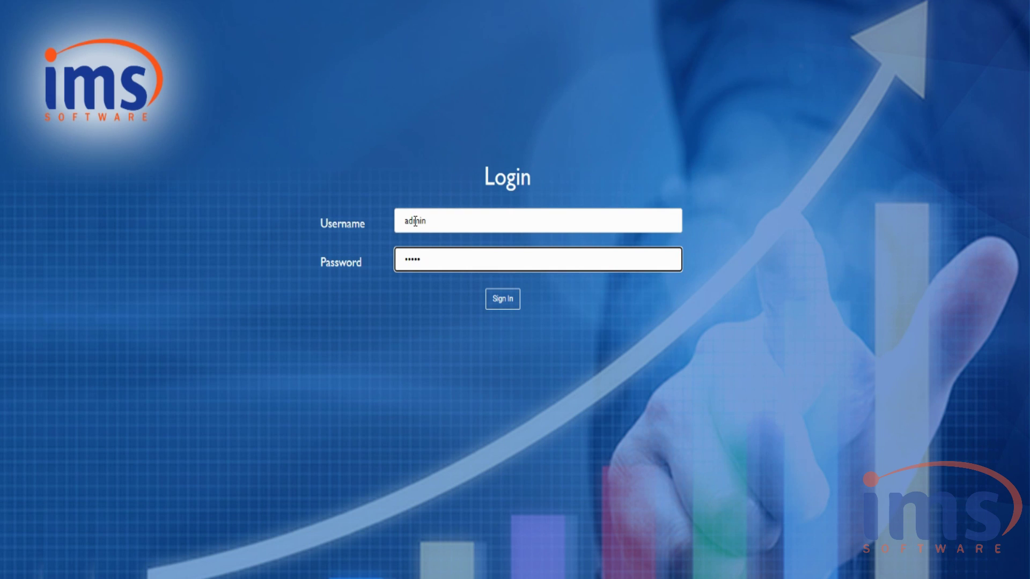
pyautogui.press('Return')
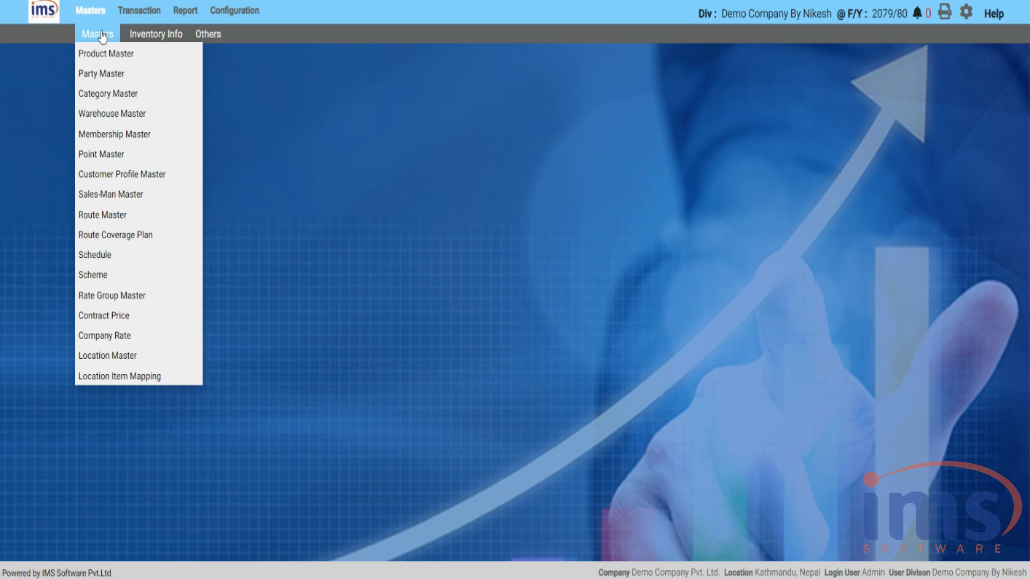
# Open Category Master and add the Dry Fruits category.
pyautogui.click(119, 92)
pyautogui.click(352, 183)
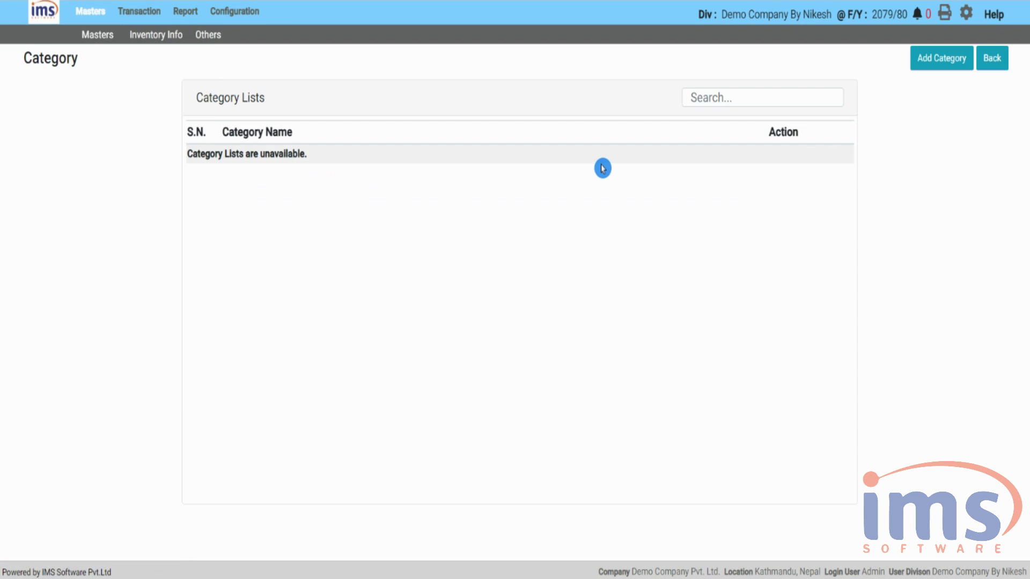
pyautogui.click(924, 57)
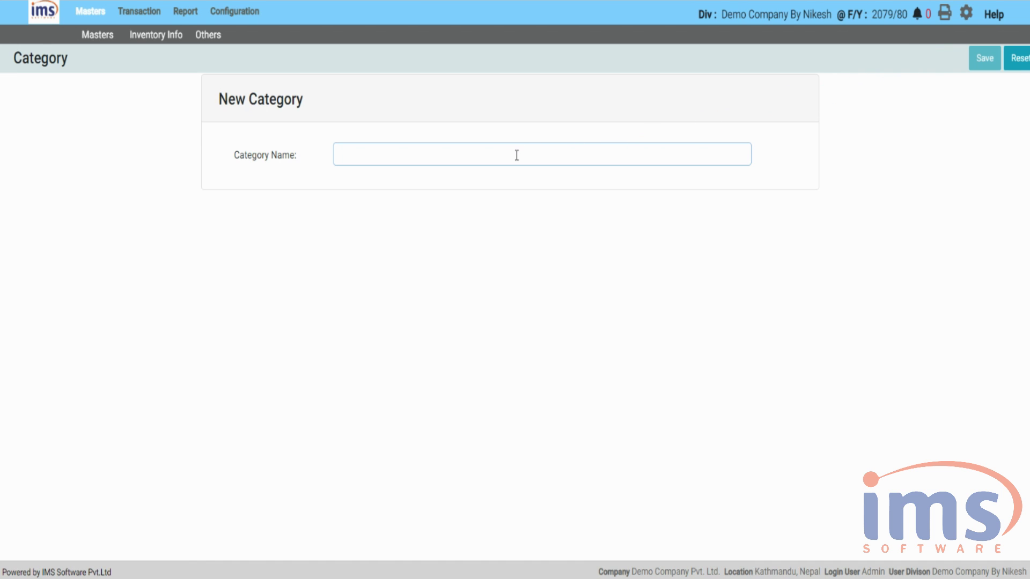
pyautogui.write('Dry Fruits')
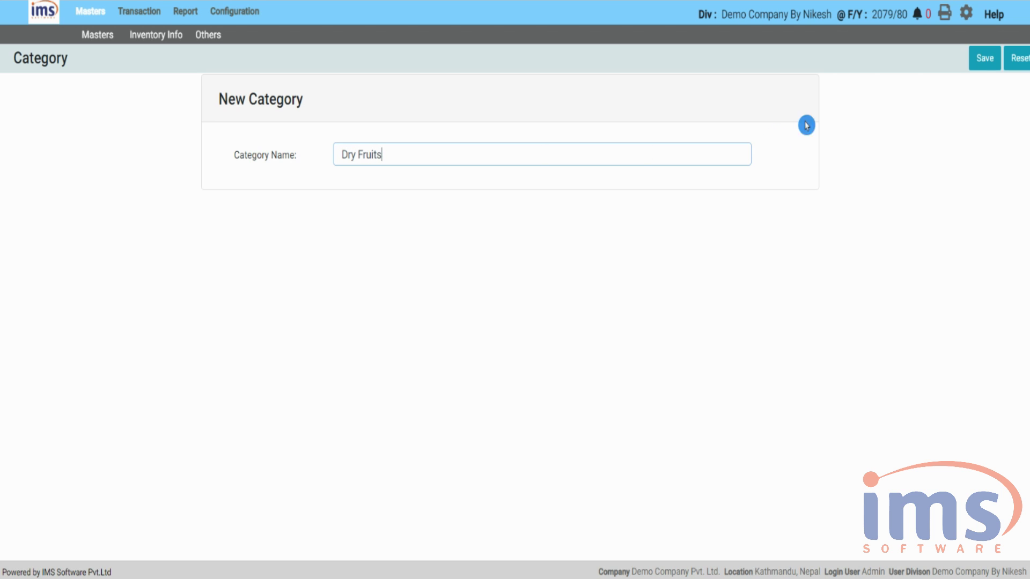
pyautogui.click(984, 58)
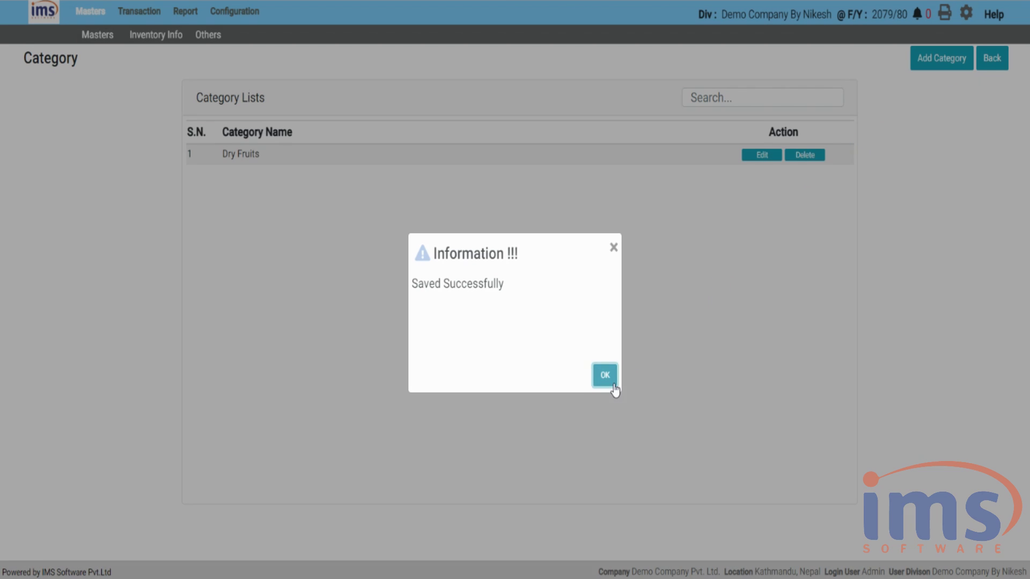
pyautogui.click(607, 377)
# Add the Snaks, Mobile and Hard Drinks categories.
pyautogui.moveTo(202, 158); pyautogui.dragTo(670, 157)
pyautogui.click(920, 58)
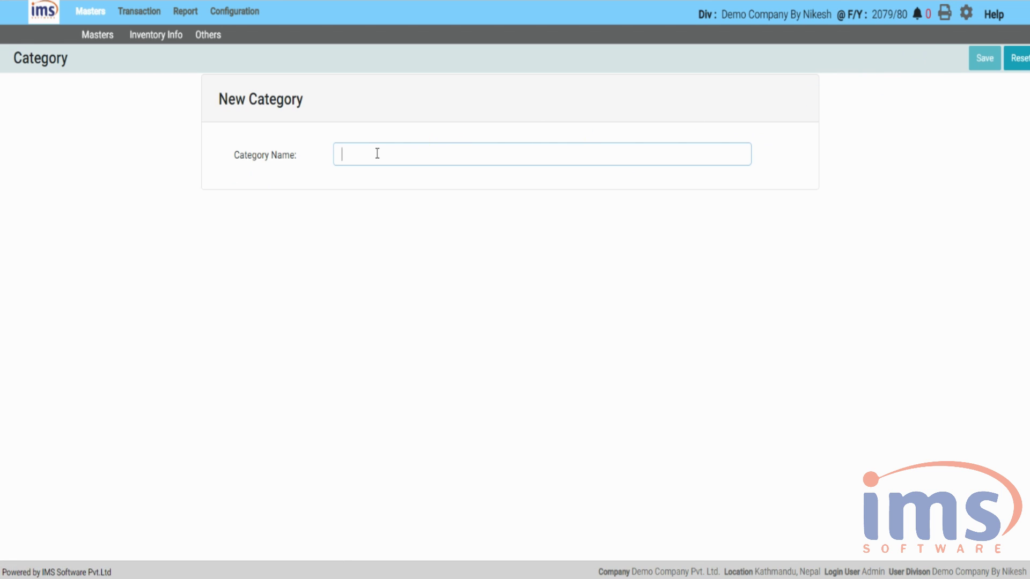
pyautogui.write('Snaks')
pyautogui.click(985, 58)
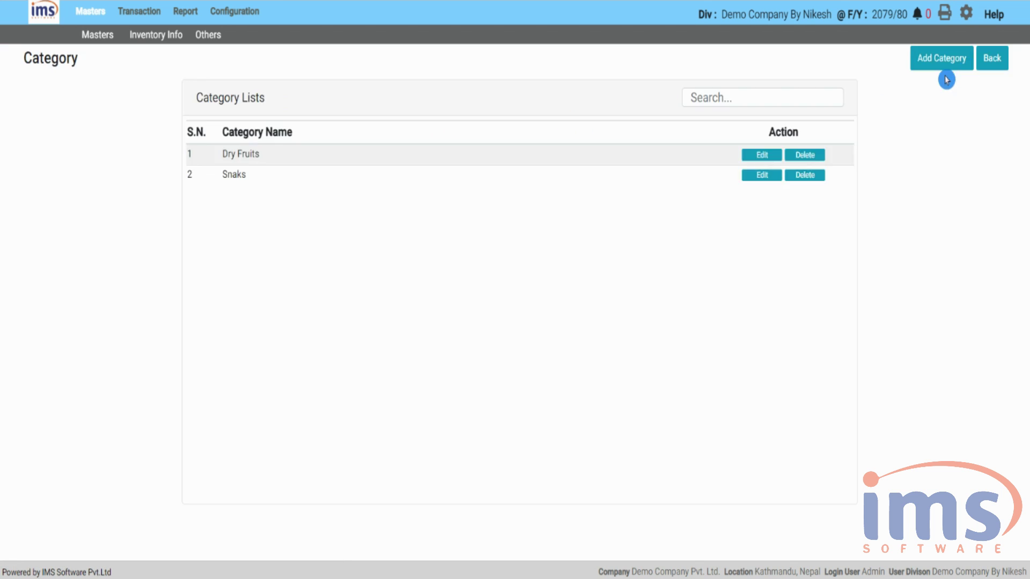
pyautogui.click(408, 155)
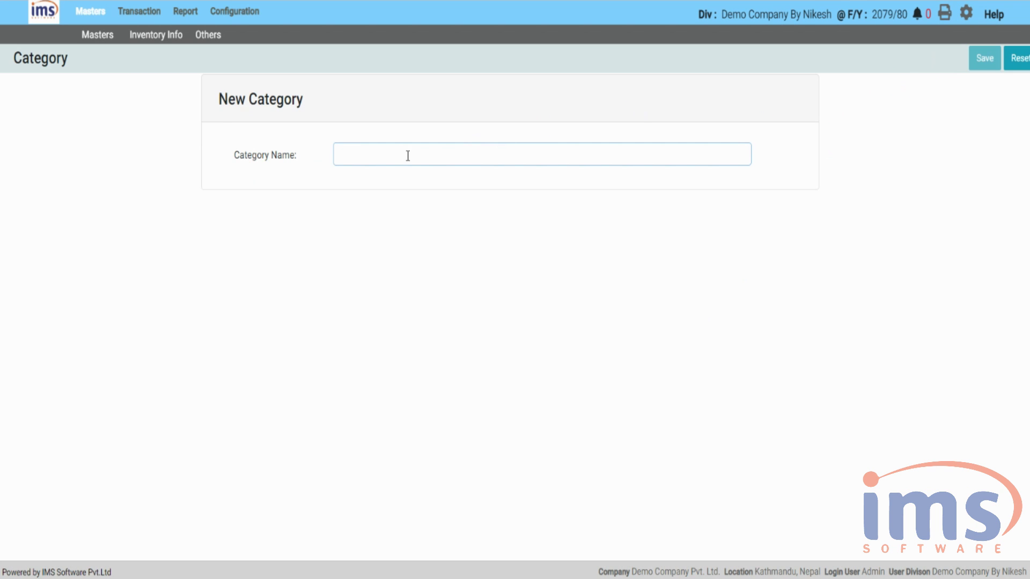
pyautogui.write('Mobile')
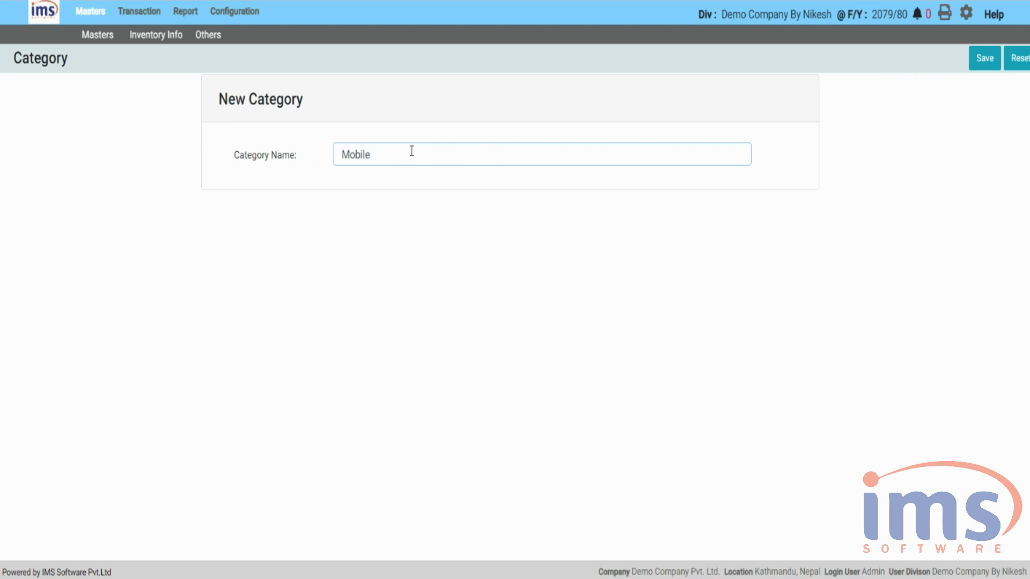
pyautogui.click(985, 58)
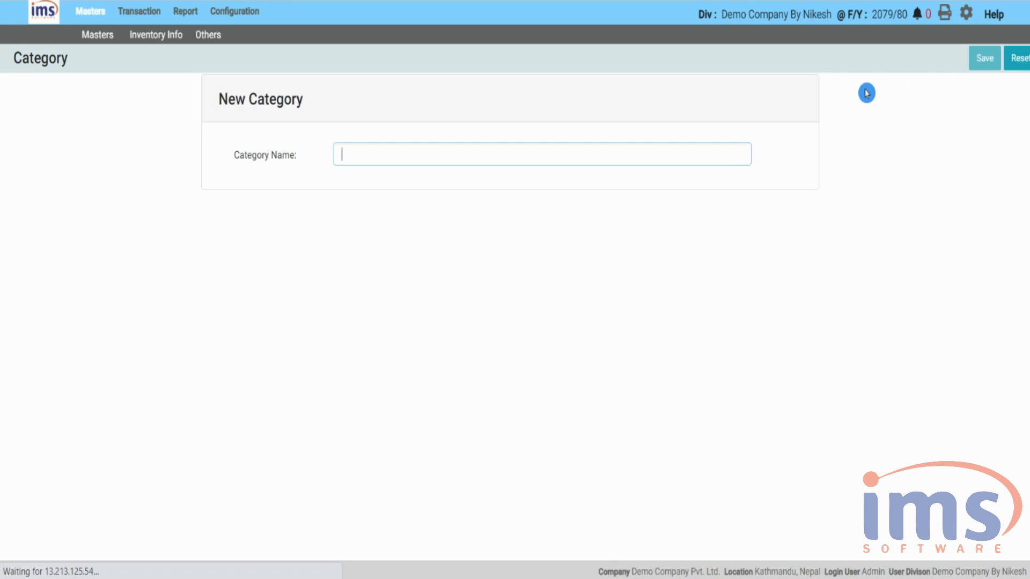
pyautogui.write('Hard Drinks')
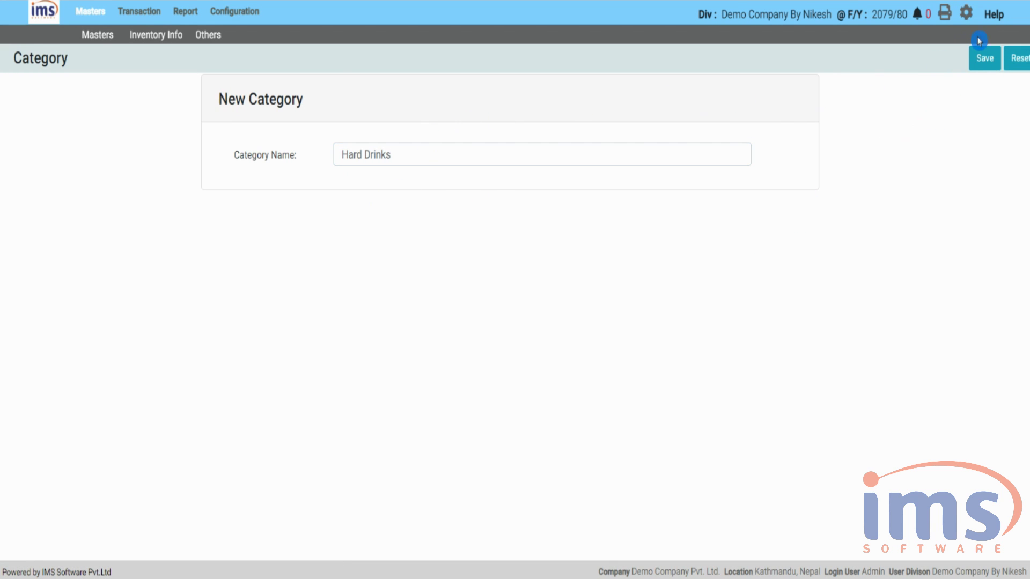
pyautogui.click(985, 58)
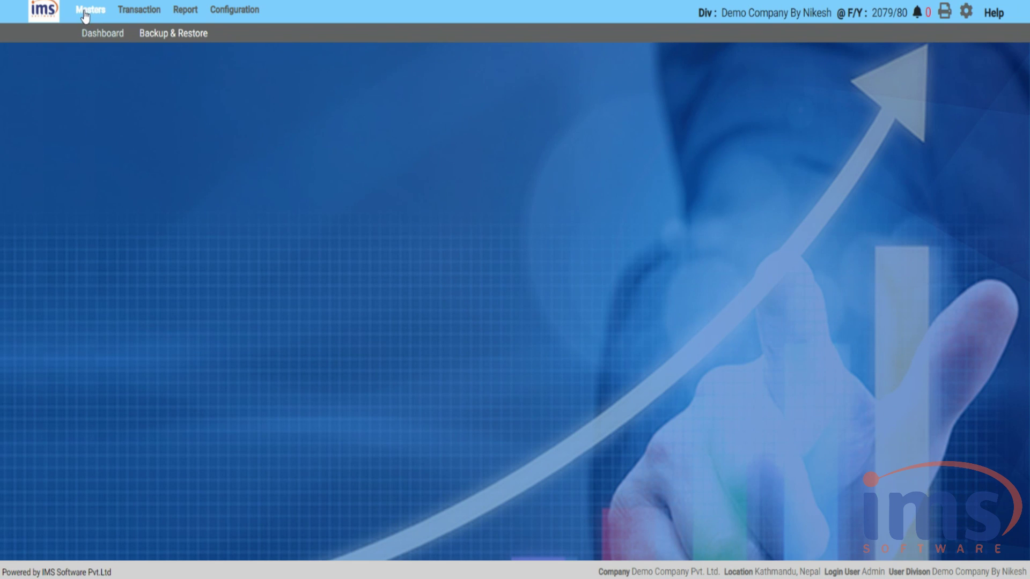
# In Product Master, start a main group 'momo' with code 2 and margin 11.
pyautogui.click(84, 16)
pyautogui.click(91, 28)
pyautogui.click(97, 52)
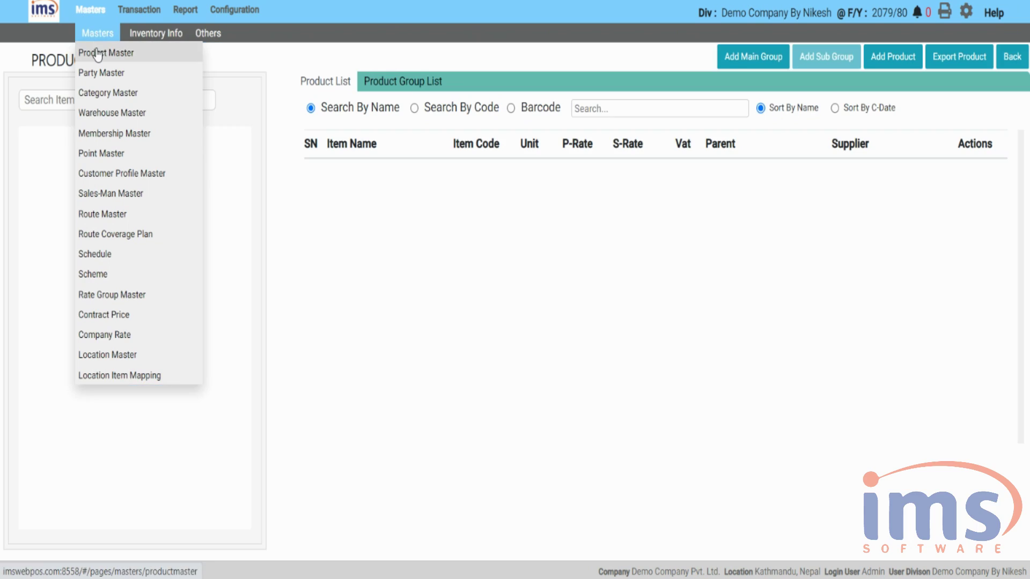
pyautogui.click(105, 119)
pyautogui.click(73, 135)
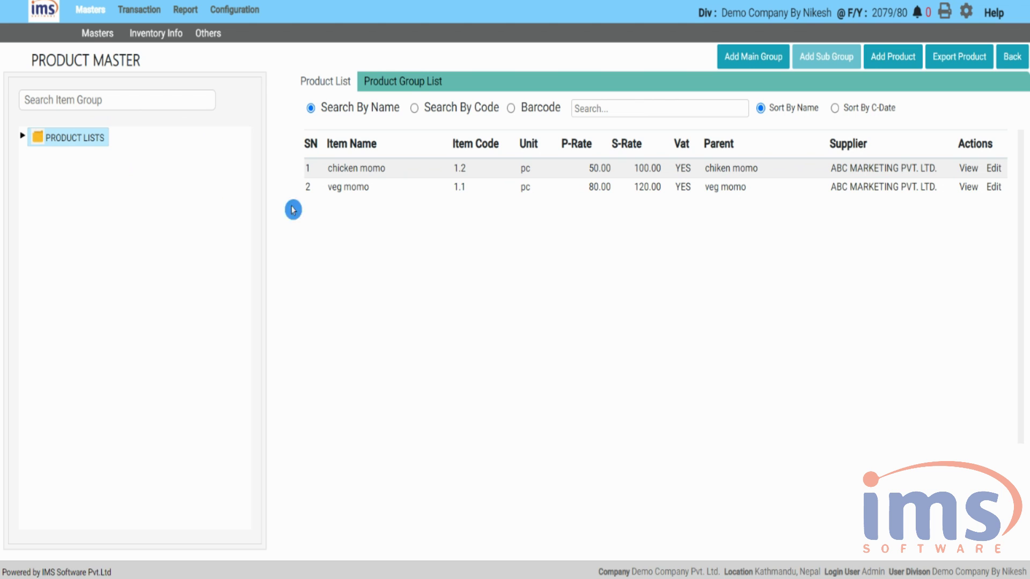
pyautogui.click(753, 58)
pyautogui.click(552, 179)
pyautogui.write('2')
pyautogui.click(556, 214)
pyautogui.write('momo')
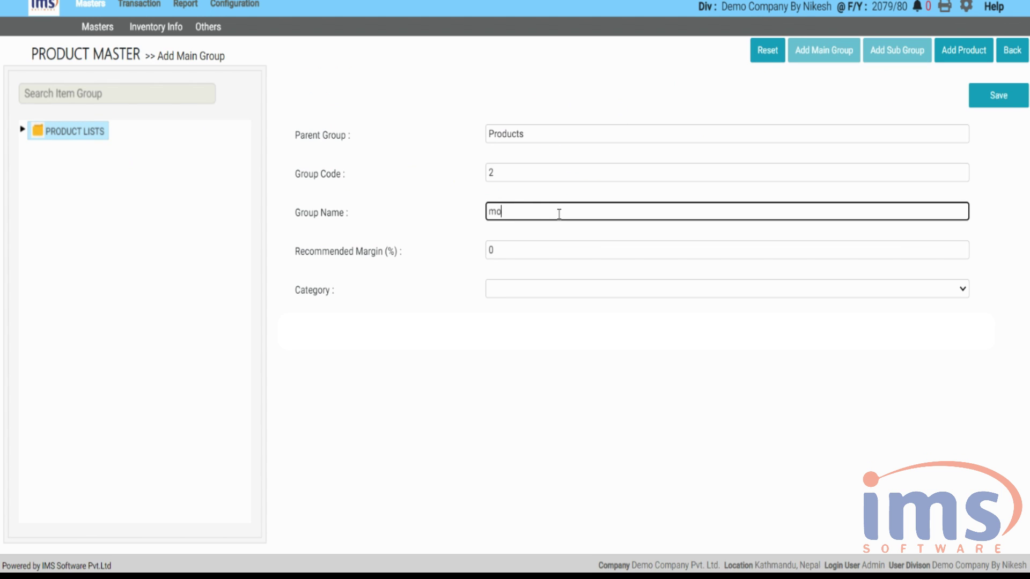
pyautogui.click(545, 257)
pyautogui.write('11')
pyautogui.click(810, 298)
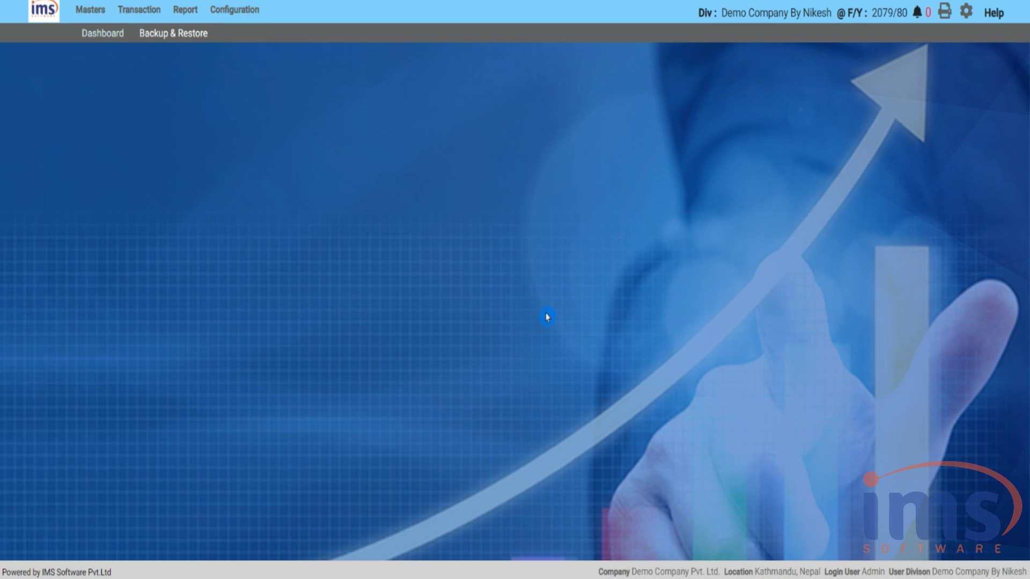
# Add a Buff sub group under Momo with Snacks as its category.
pyautogui.click(84, 12)
pyautogui.click(97, 34)
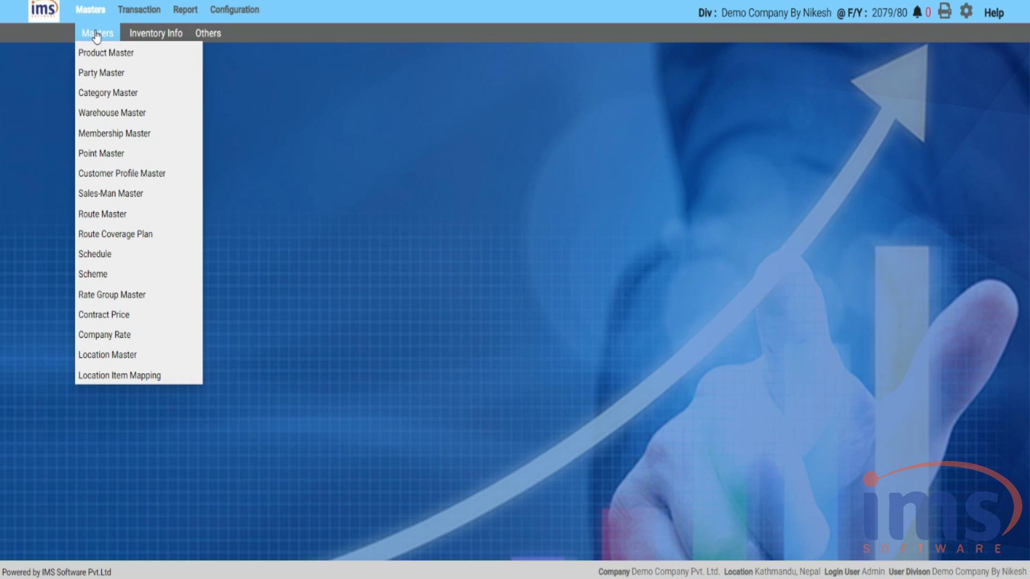
pyautogui.click(122, 54)
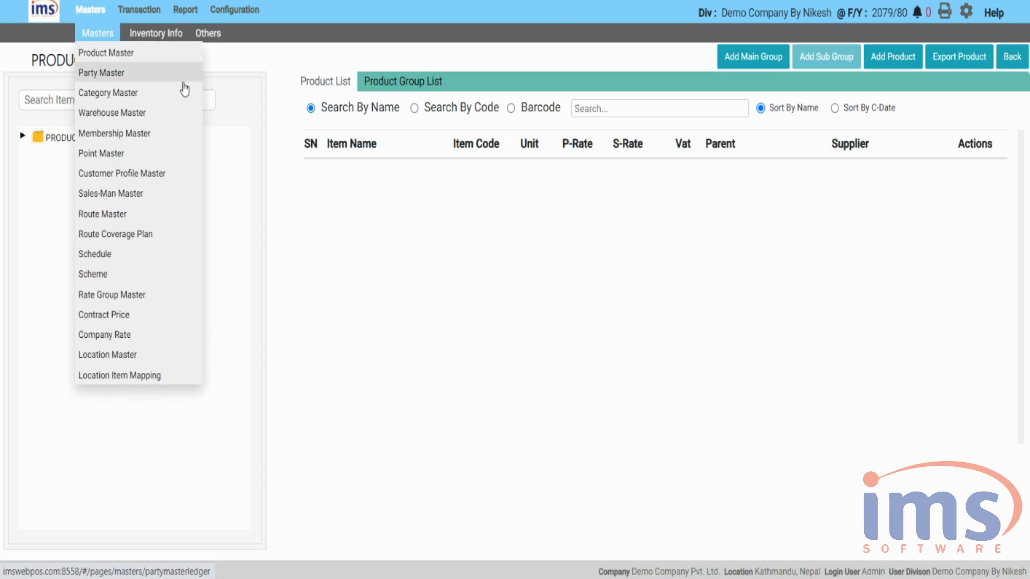
pyautogui.click(60, 159)
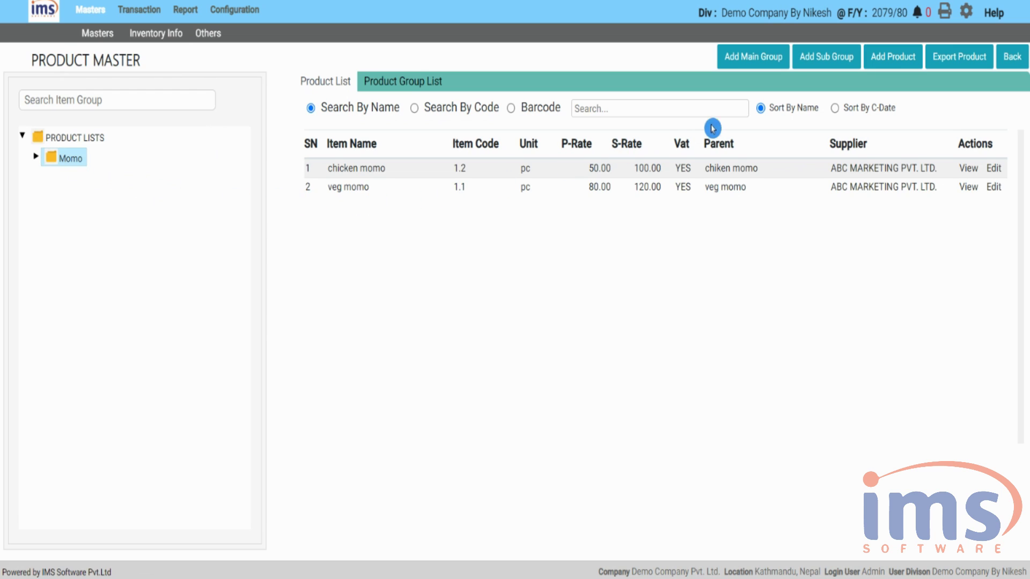
pyautogui.click(829, 59)
pyautogui.click(617, 178)
pyautogui.write('Buff Momo')
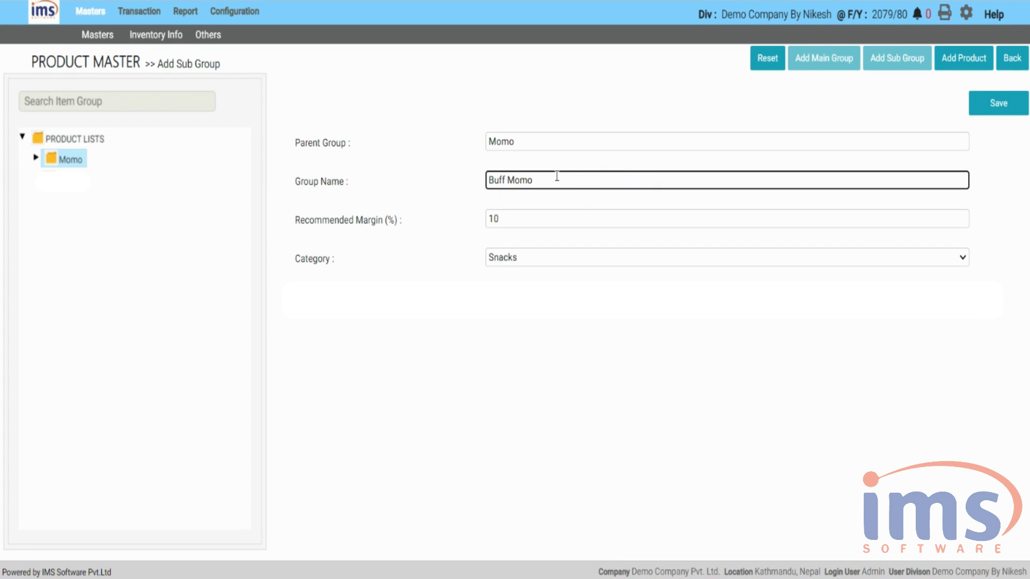
pyautogui.click(963, 258)
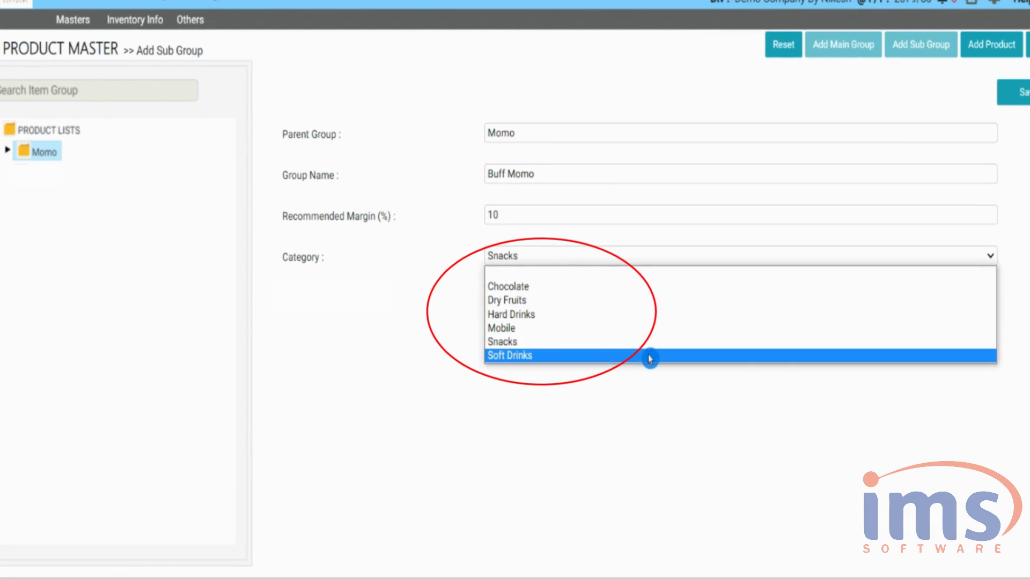
pyautogui.click(649, 357)
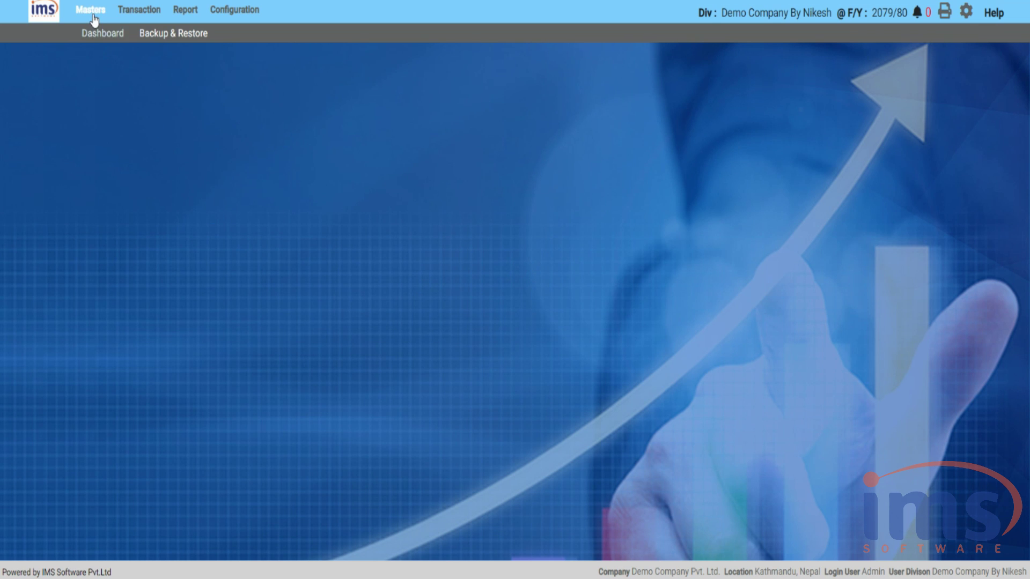
# Open chicken momo in Product Master and check its category is Snacks.
pyautogui.click(90, 10)
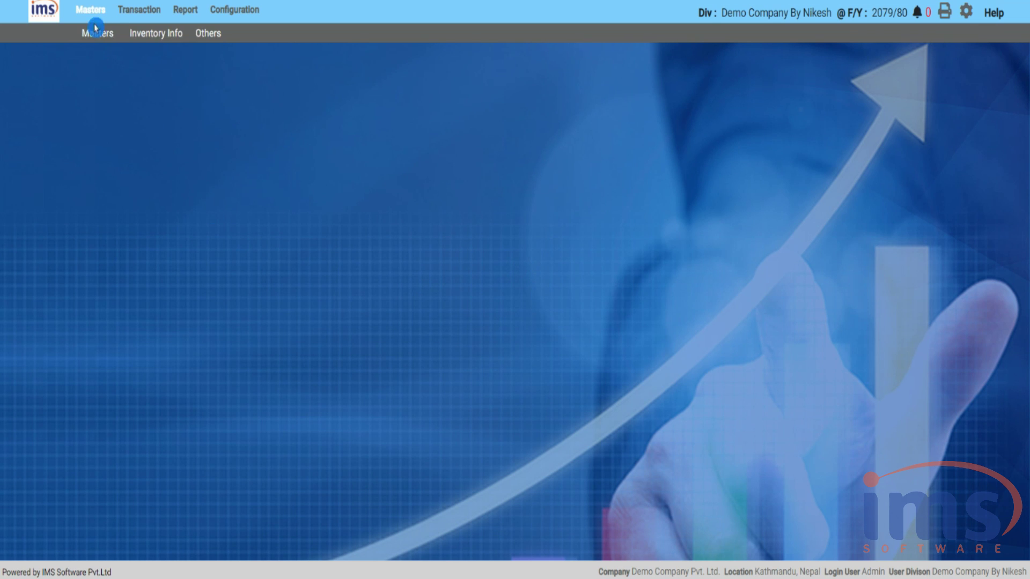
pyautogui.click(98, 33)
pyautogui.click(97, 56)
pyautogui.click(57, 143)
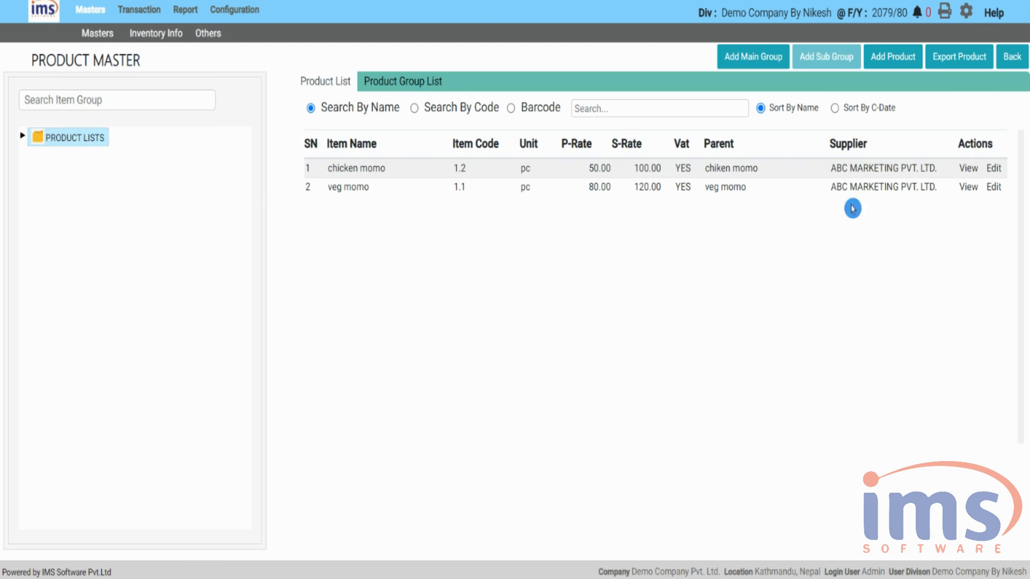
pyautogui.click(991, 167)
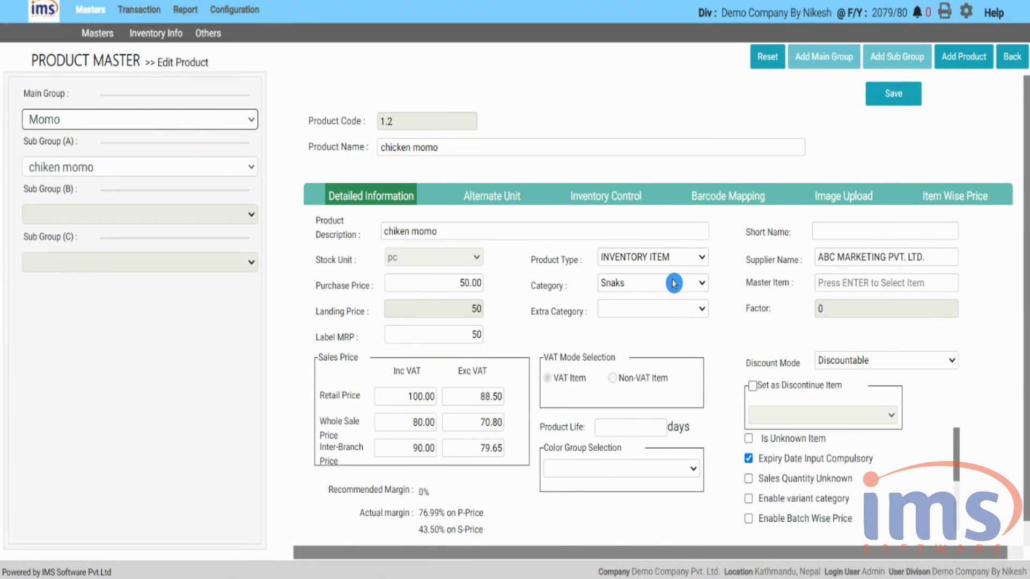
pyautogui.click(704, 290)
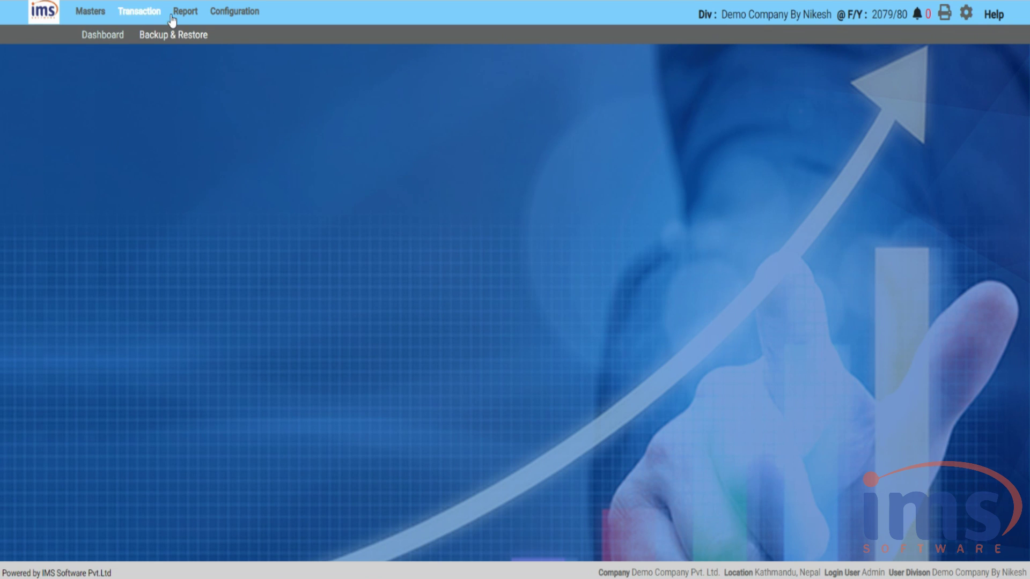
# Run Purchase Report - Category Wise for Snacks, showing net amount 321,195.60.
pyautogui.click(178, 19)
pyautogui.click(107, 35)
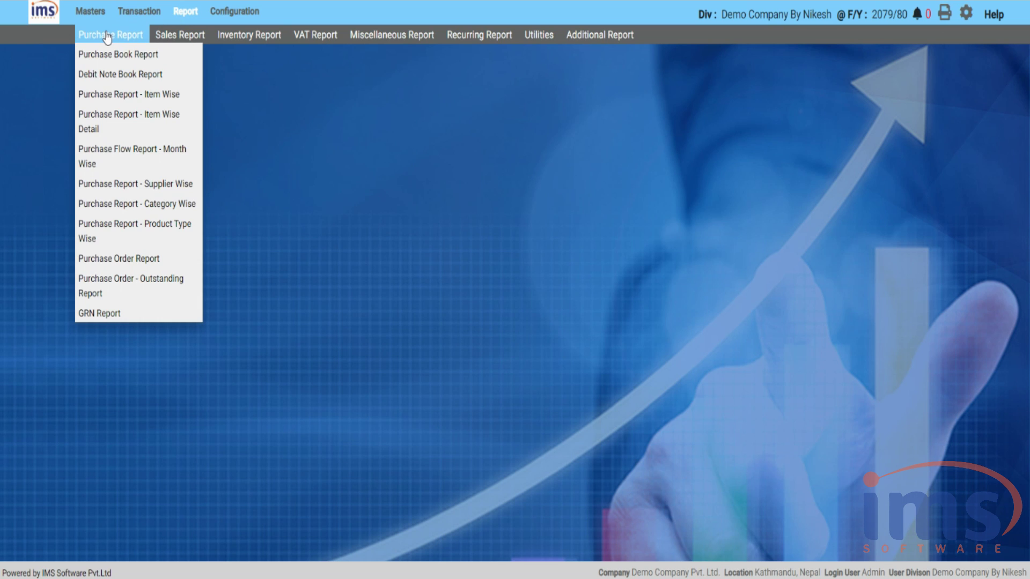
pyautogui.click(136, 204)
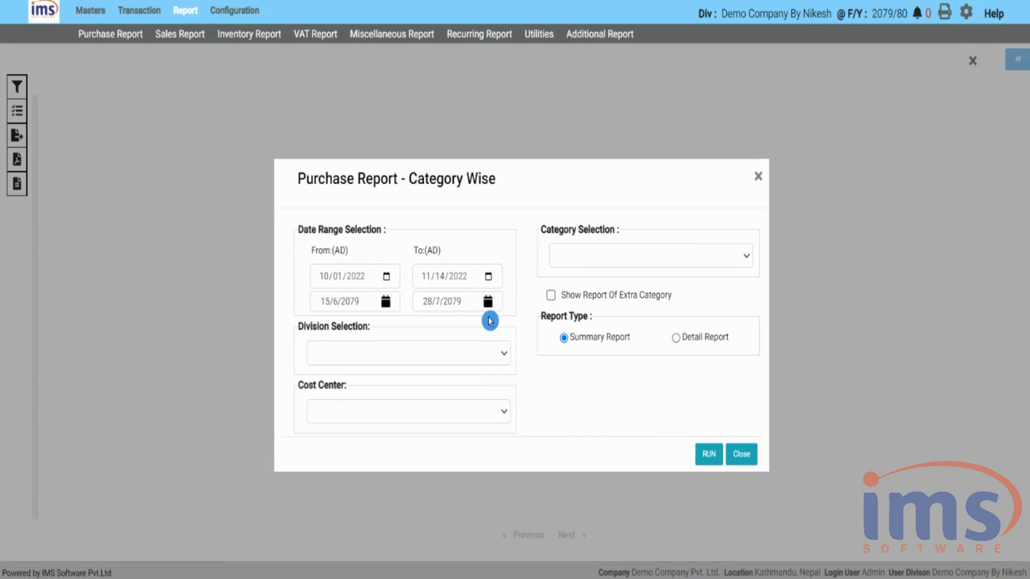
pyautogui.click(751, 259)
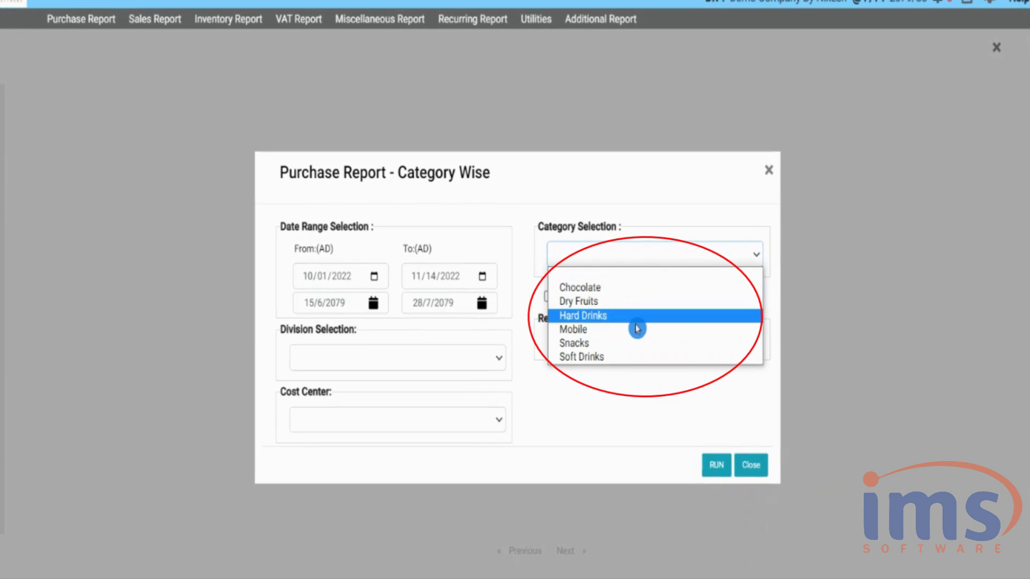
pyautogui.click(643, 340)
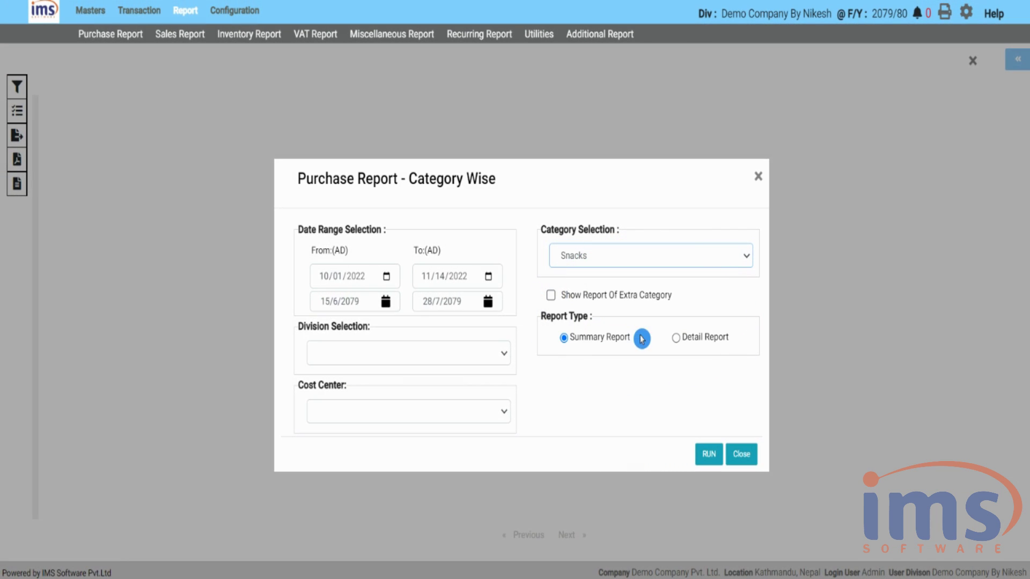
pyautogui.click(710, 458)
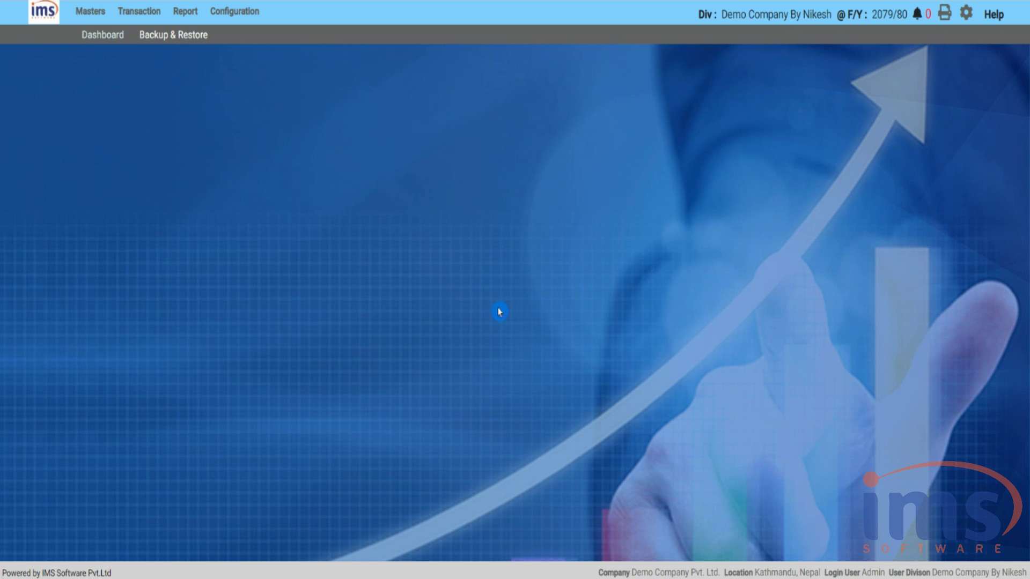
# Run Sales Report - Category Wise for Snacks, showing net amount 291,110.64.
pyautogui.click(191, 20)
pyautogui.click(175, 35)
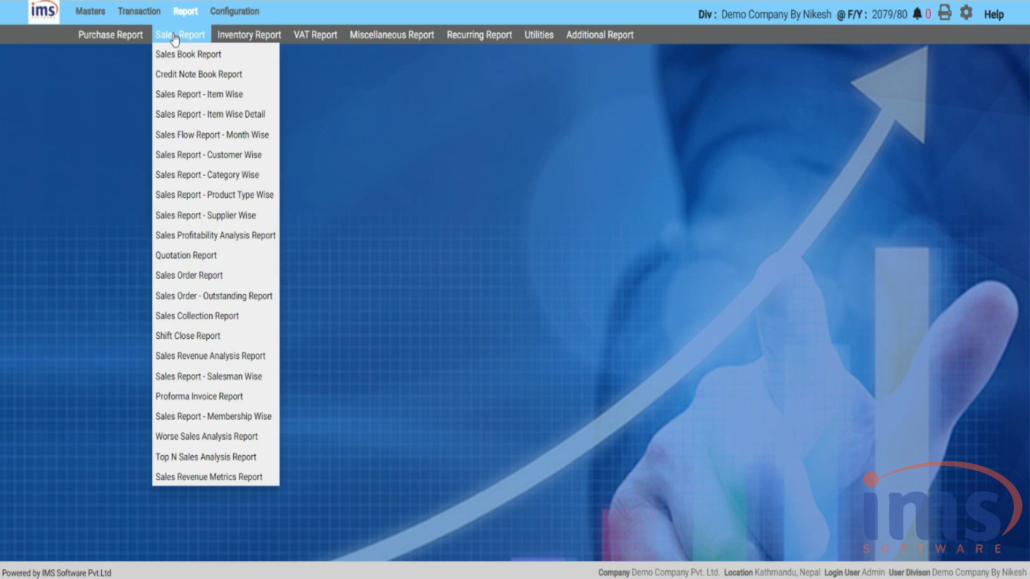
pyautogui.click(202, 175)
pyautogui.click(740, 252)
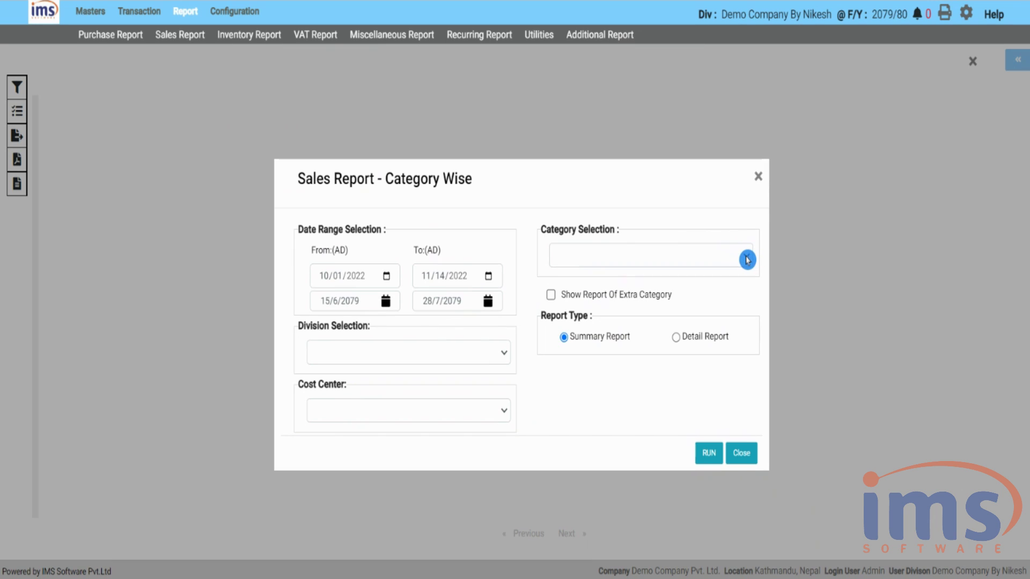
pyautogui.click(626, 288)
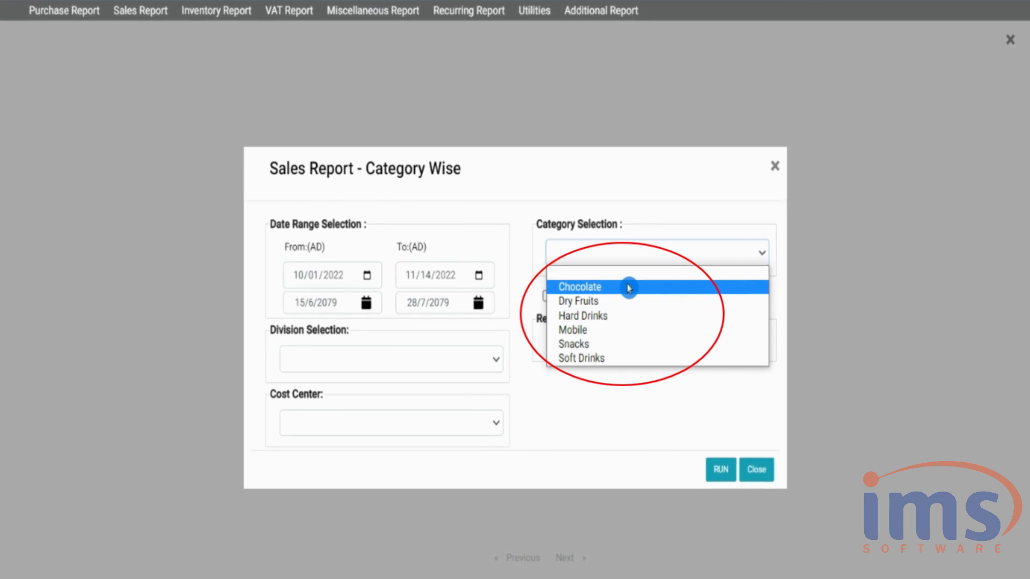
pyautogui.click(624, 345)
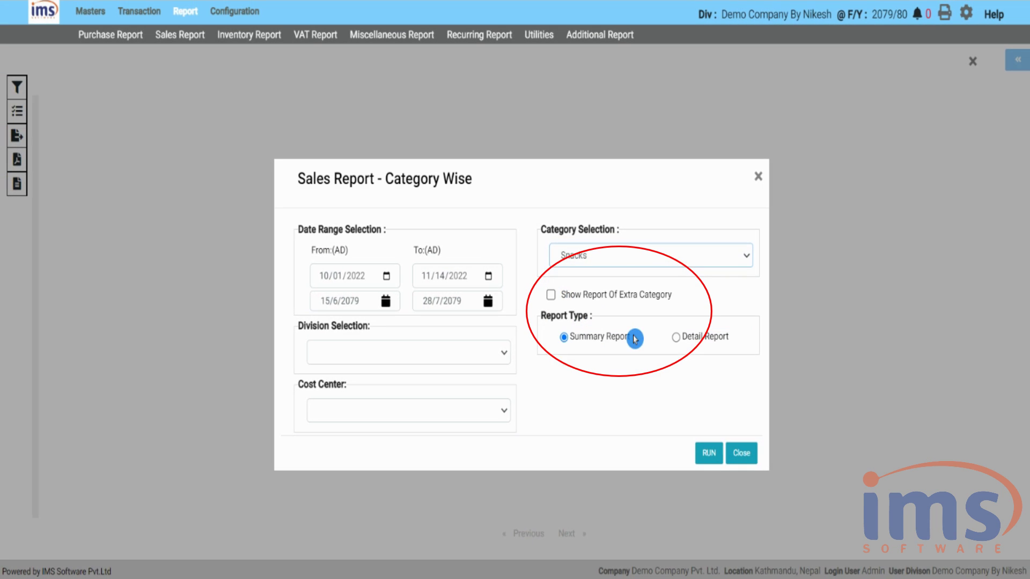
pyautogui.click(709, 454)
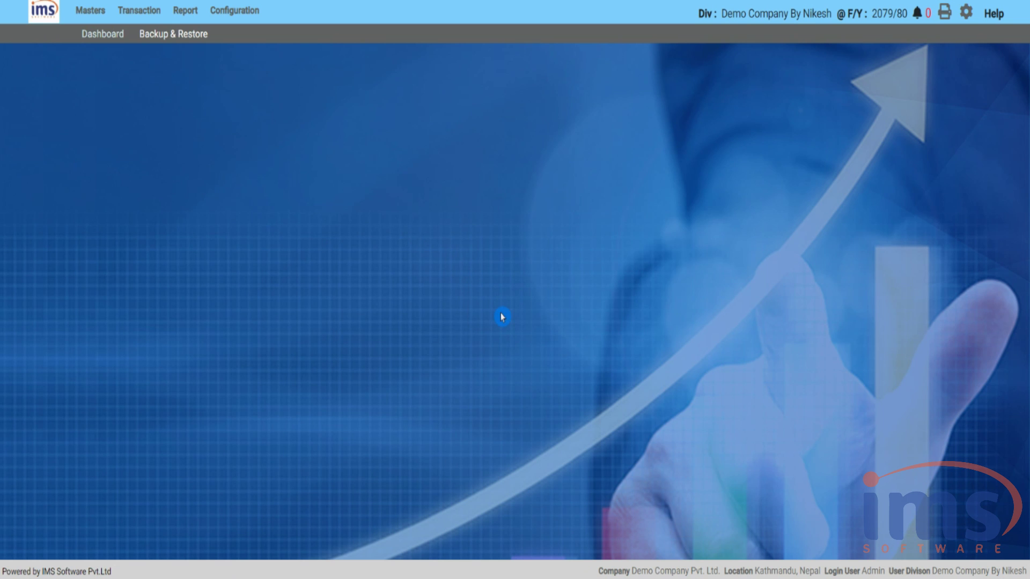
# Run the Stock Summary Report for Snacks, totalling closing value 142,580.00.
pyautogui.click(187, 12)
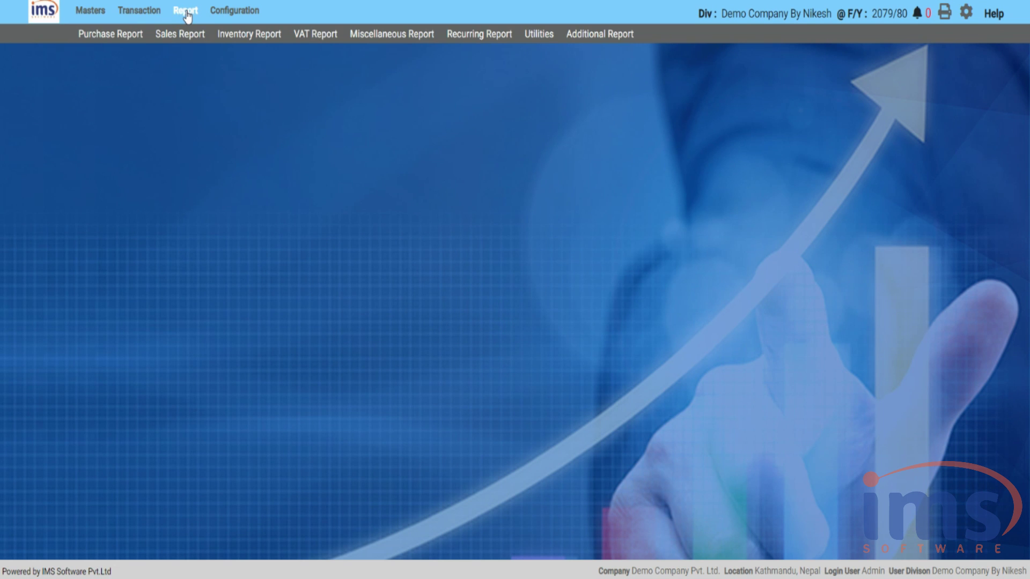
pyautogui.moveTo(241, 36)
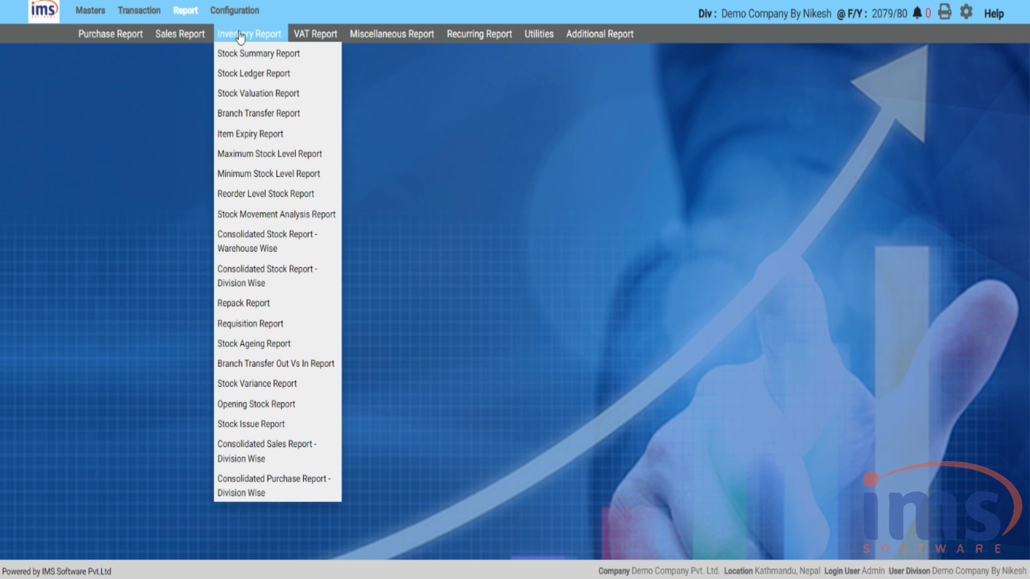
pyautogui.click(244, 53)
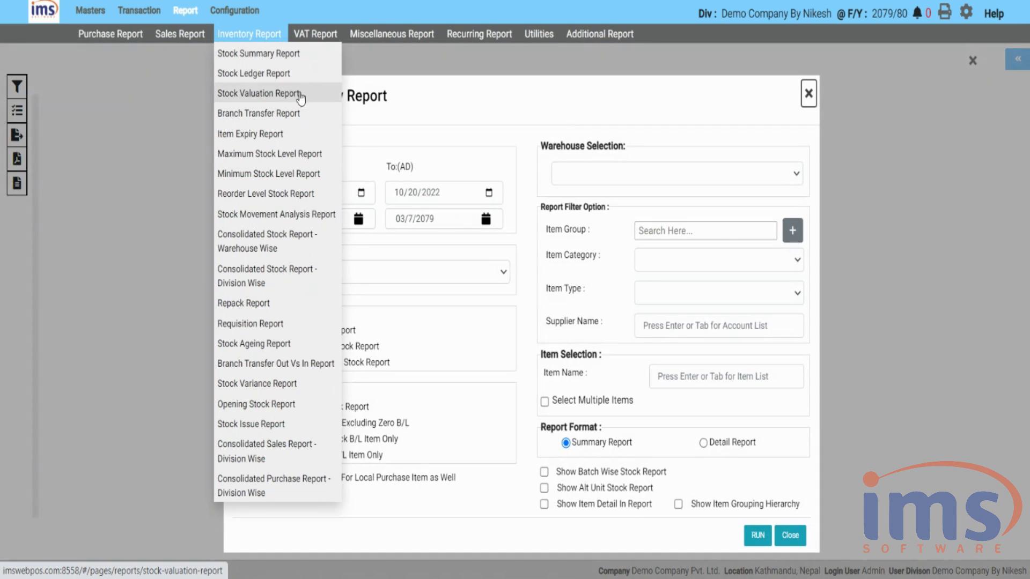
pyautogui.click(788, 268)
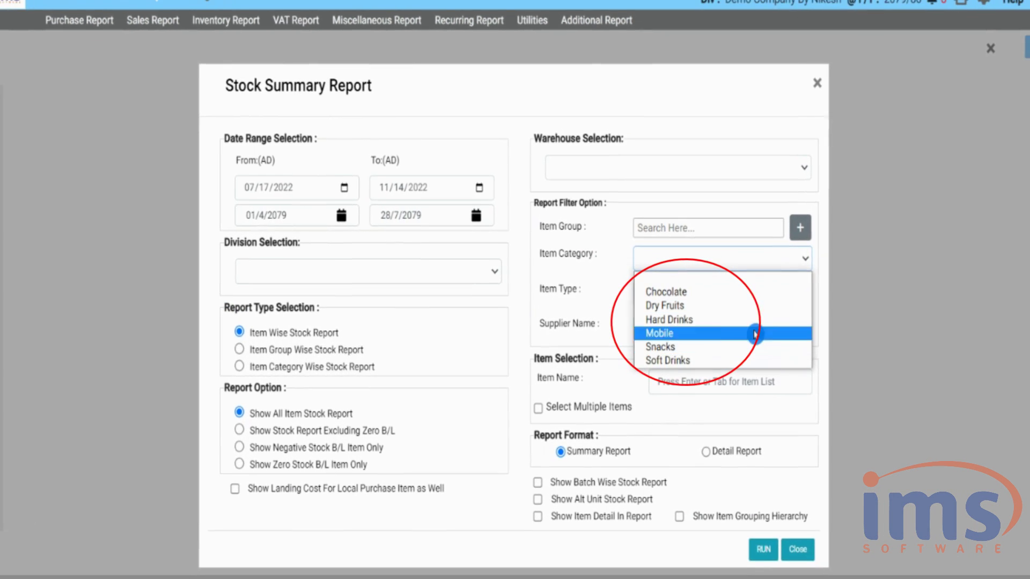
pyautogui.click(754, 349)
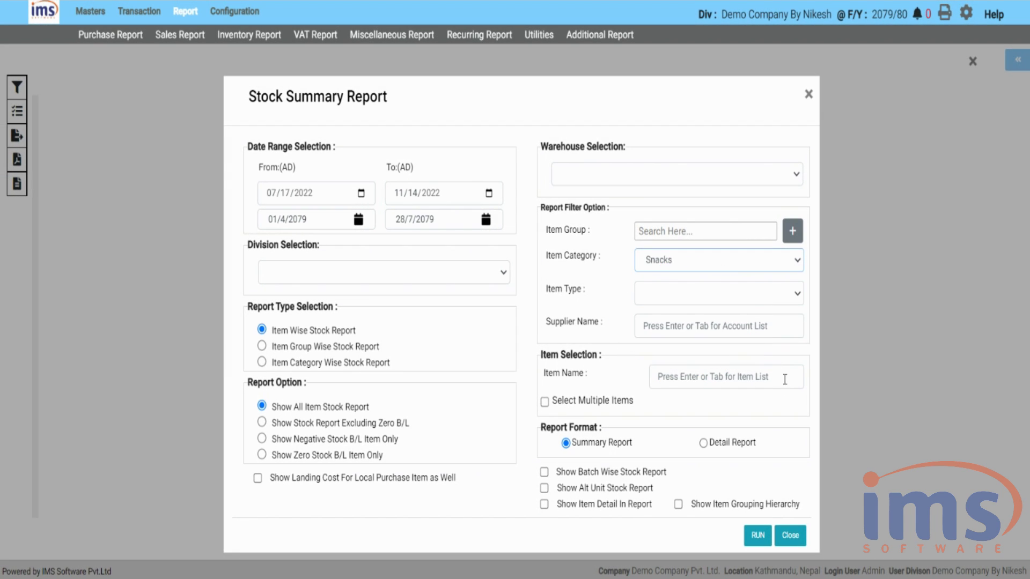
pyautogui.click(758, 534)
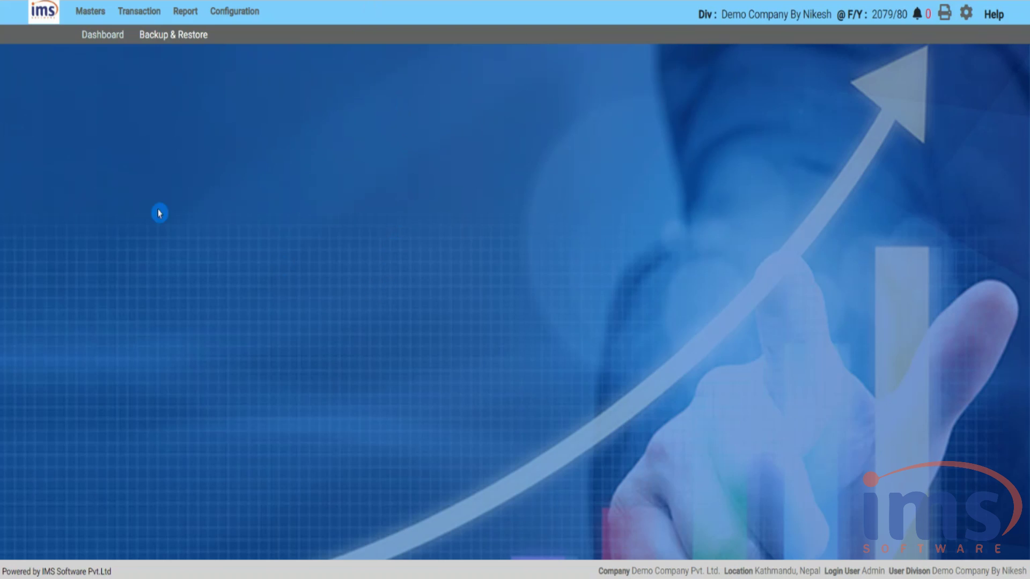
# Start a new point setting in Point Master for Scheme A and Snacks.
pyautogui.click(75, 9)
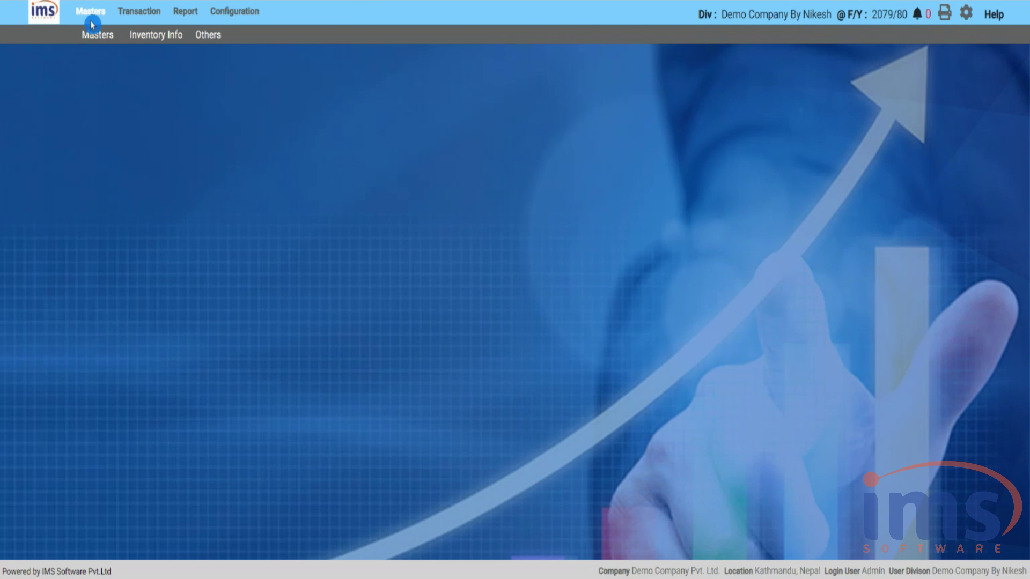
pyautogui.moveTo(97, 36)
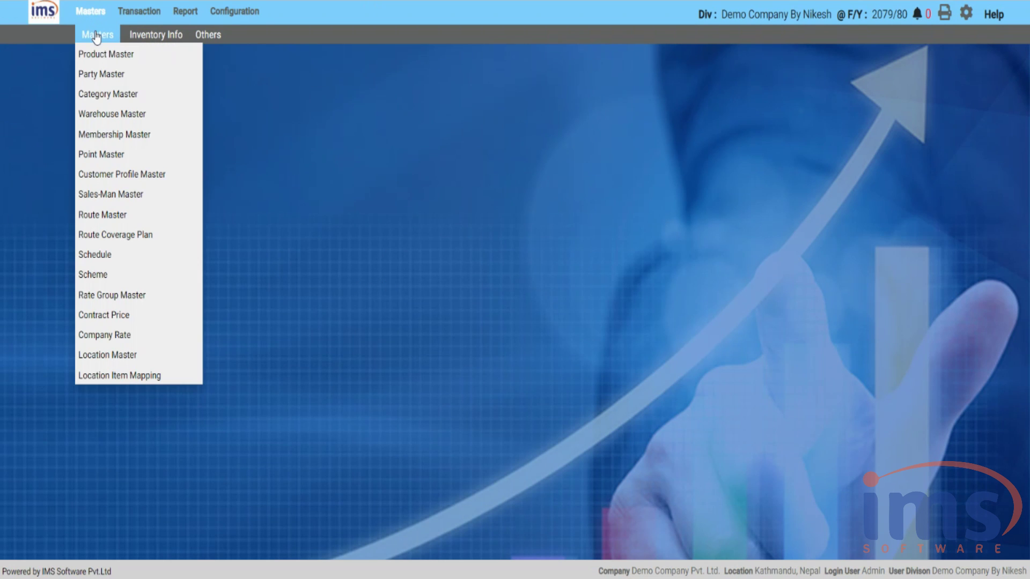
pyautogui.click(116, 155)
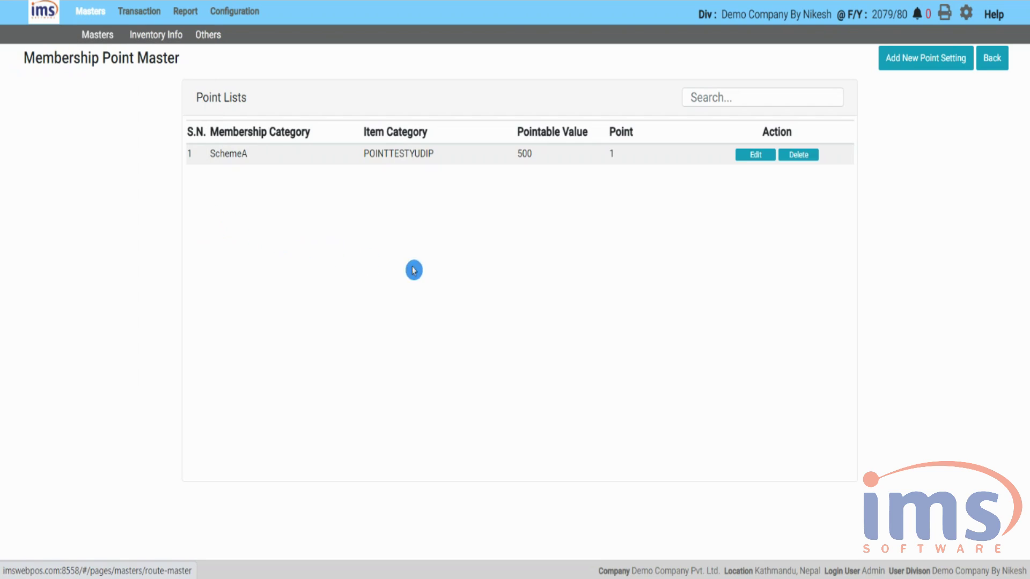
pyautogui.click(932, 63)
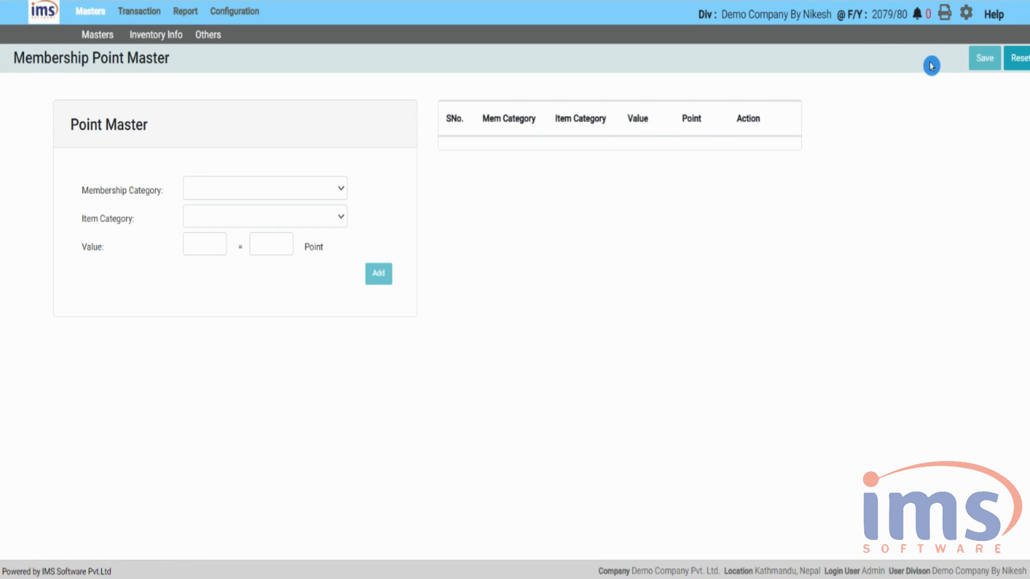
pyautogui.click(333, 196)
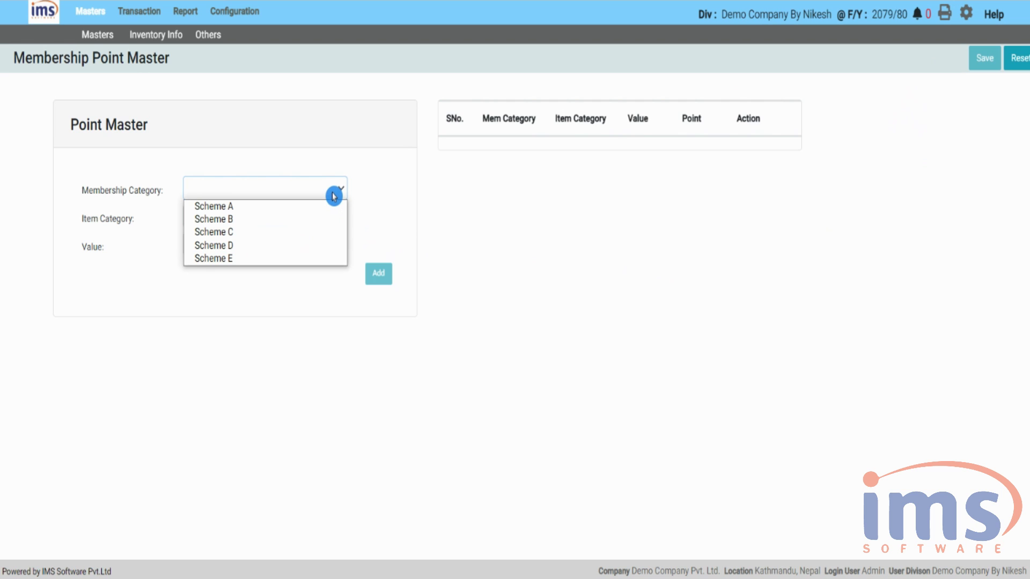
pyautogui.click(250, 210)
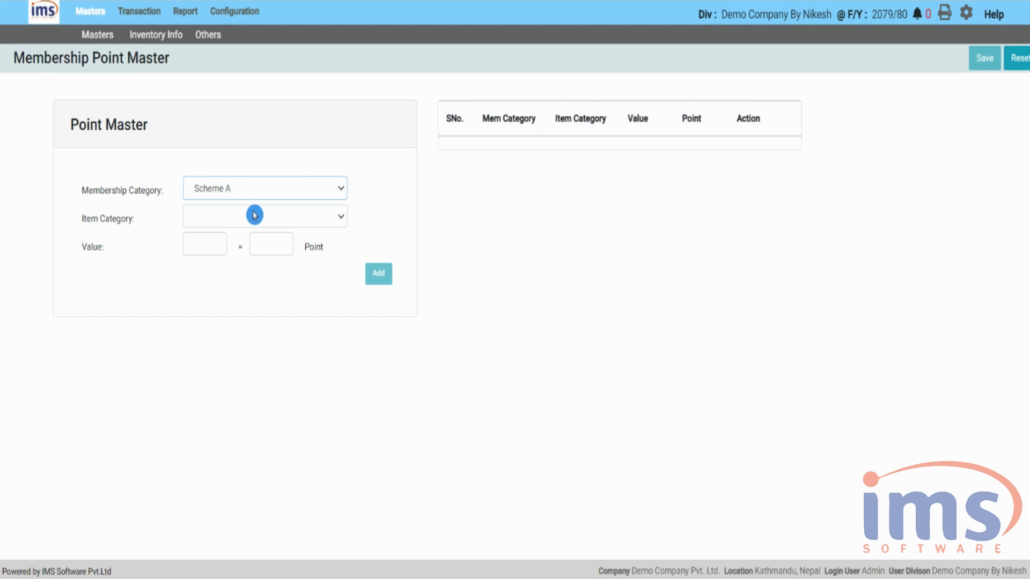
pyautogui.click(342, 219)
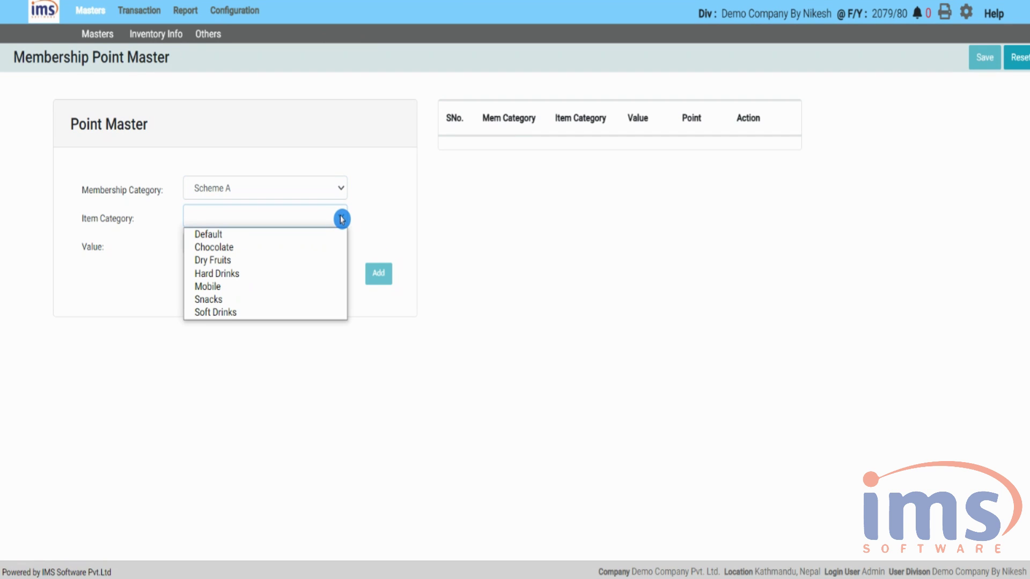
pyautogui.click(226, 300)
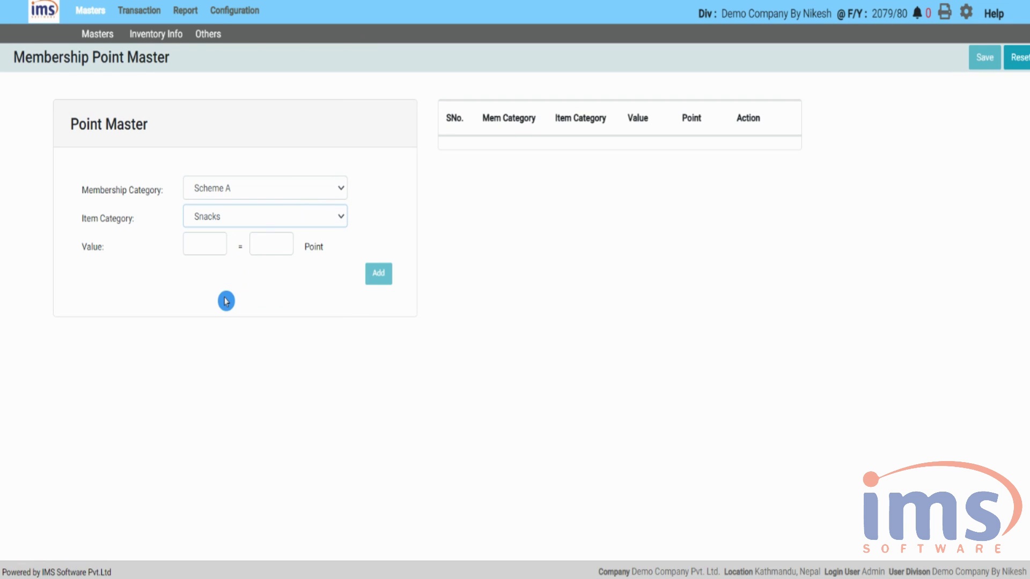
# Set the rule to 10 spent = 1 point, add it and save.
pyautogui.click(215, 248)
pyautogui.write('10')
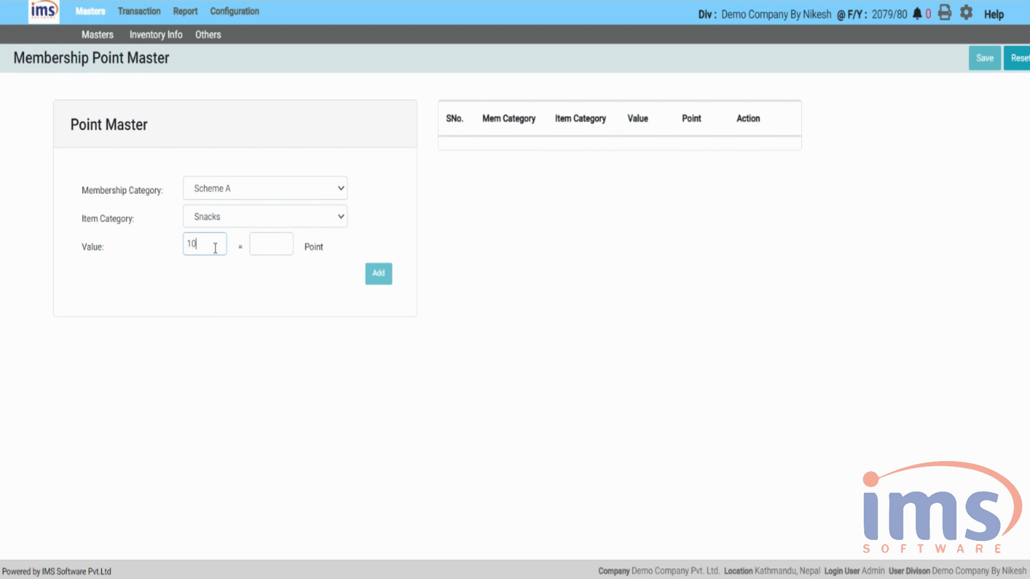
pyautogui.click(275, 243)
pyautogui.write('1')
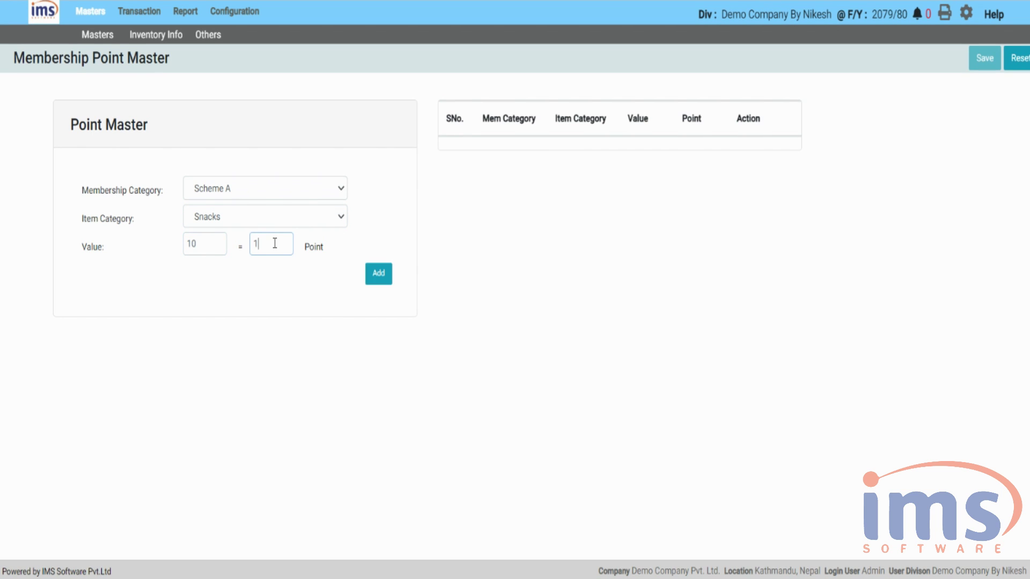
pyautogui.click(376, 275)
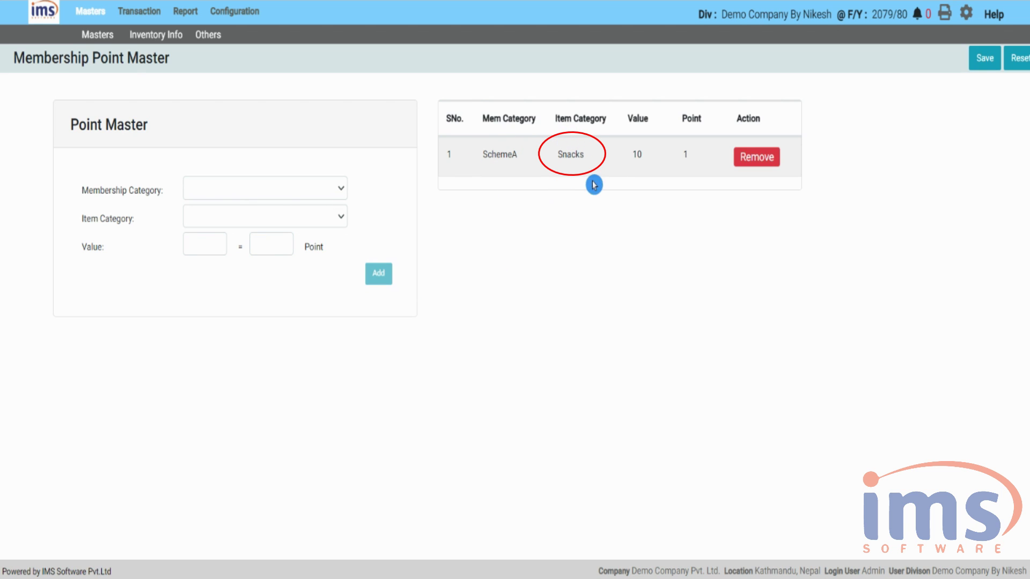
pyautogui.click(976, 64)
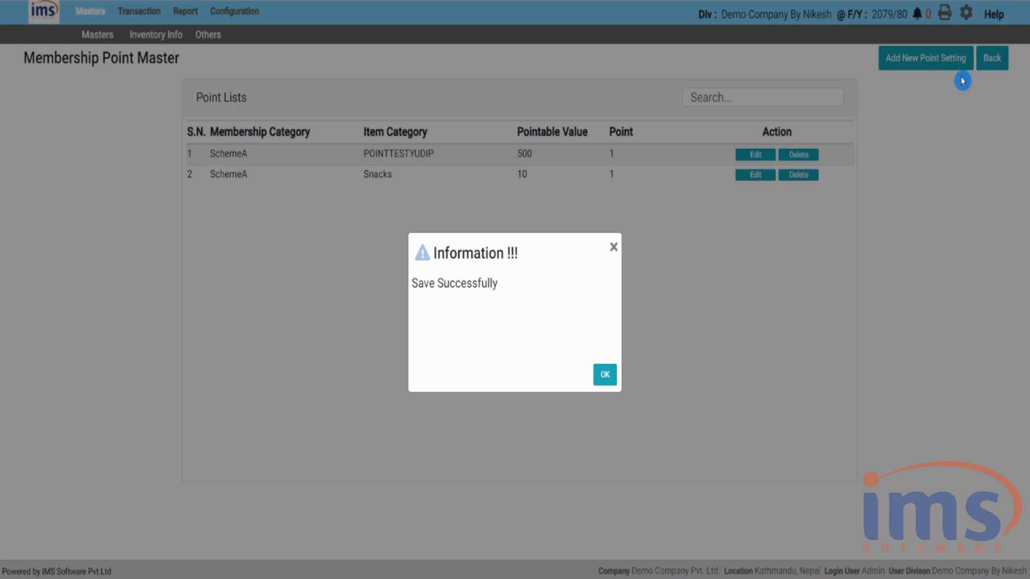
pyautogui.click(605, 375)
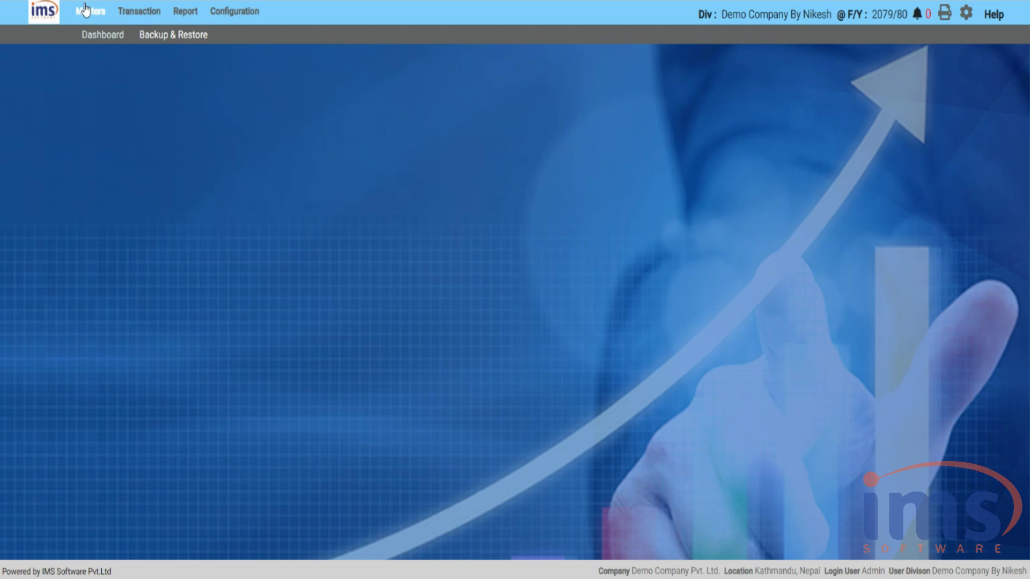
# Open Bulk Sales Price Update and load the Snacks category items.
pyautogui.click(84, 10)
pyautogui.click(197, 36)
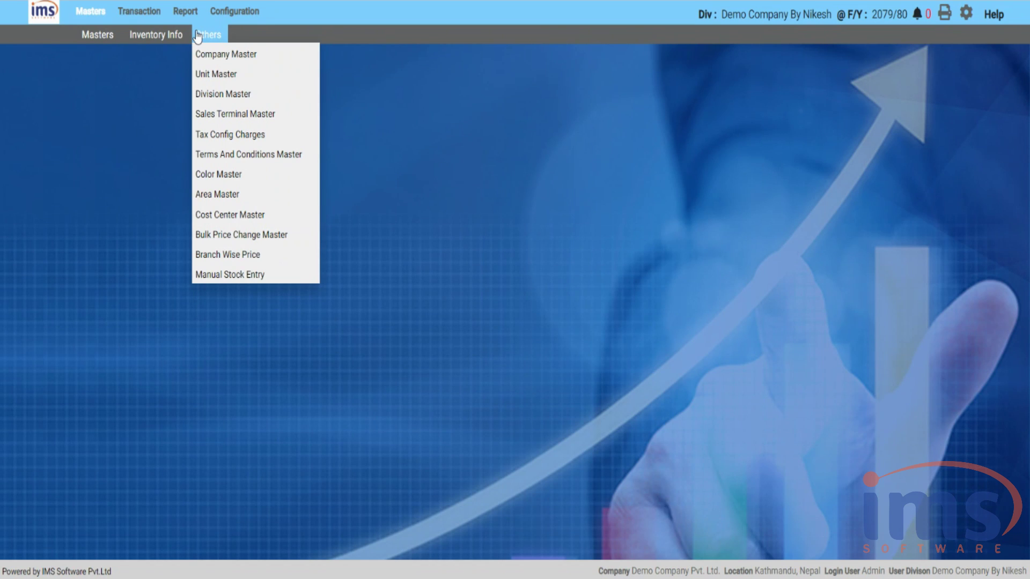
pyautogui.click(240, 236)
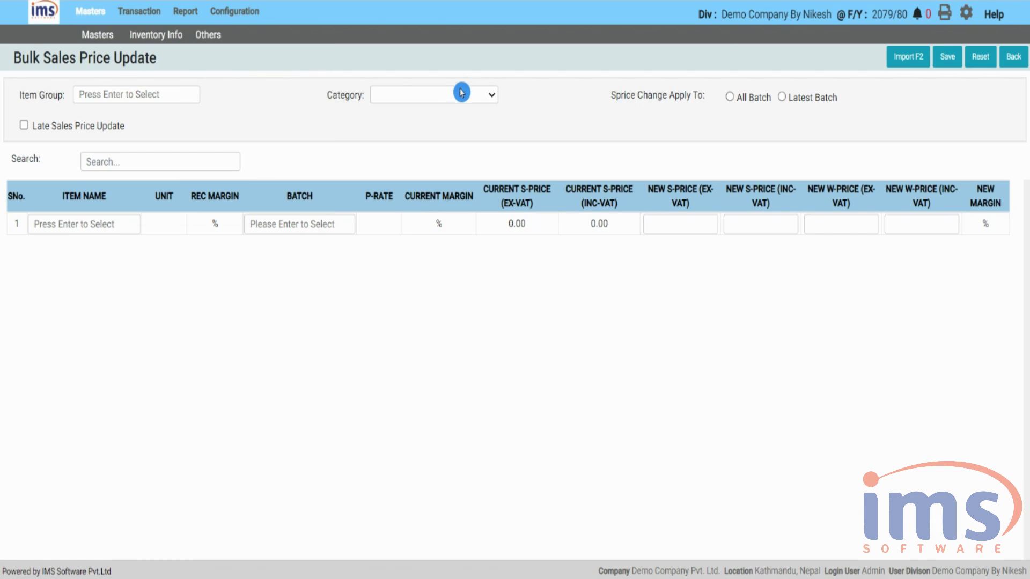
pyautogui.click(490, 95)
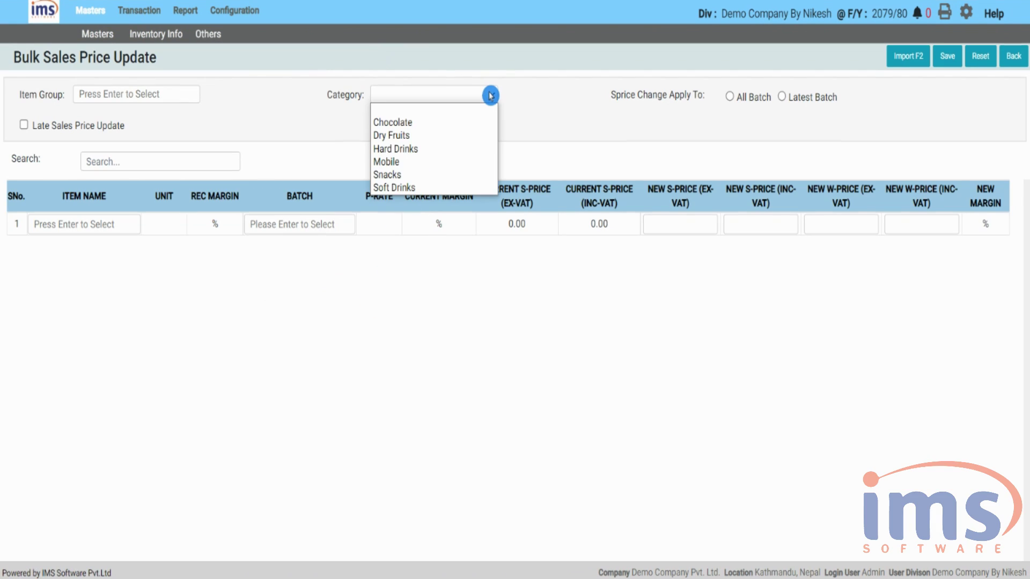
pyautogui.click(415, 175)
# Give Buff MoMo batch PI435NIK79/80 sales price 200 and wholesale 150, and save.
pyautogui.click(283, 271)
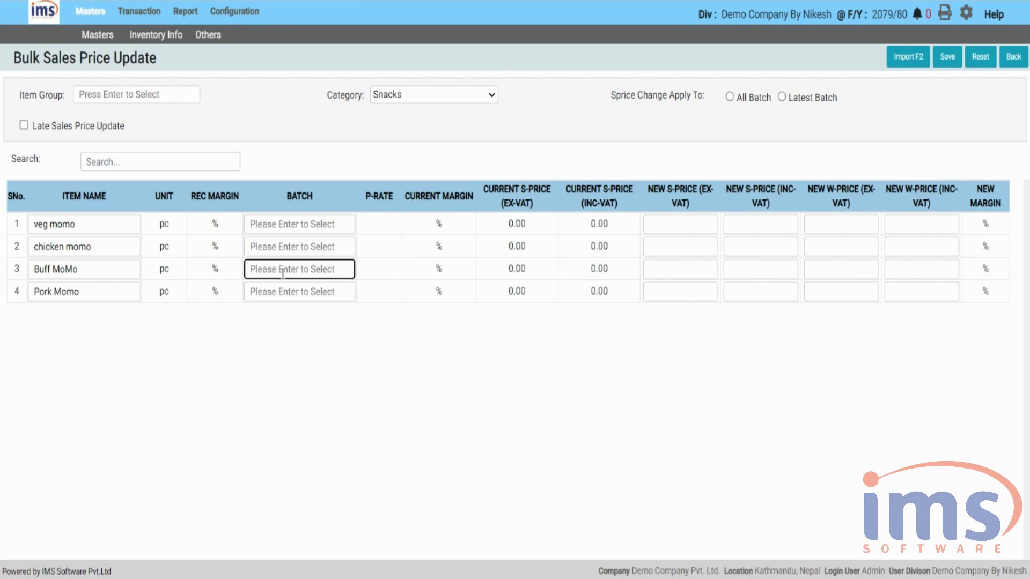
pyautogui.press('Return')
pyautogui.click(565, 268)
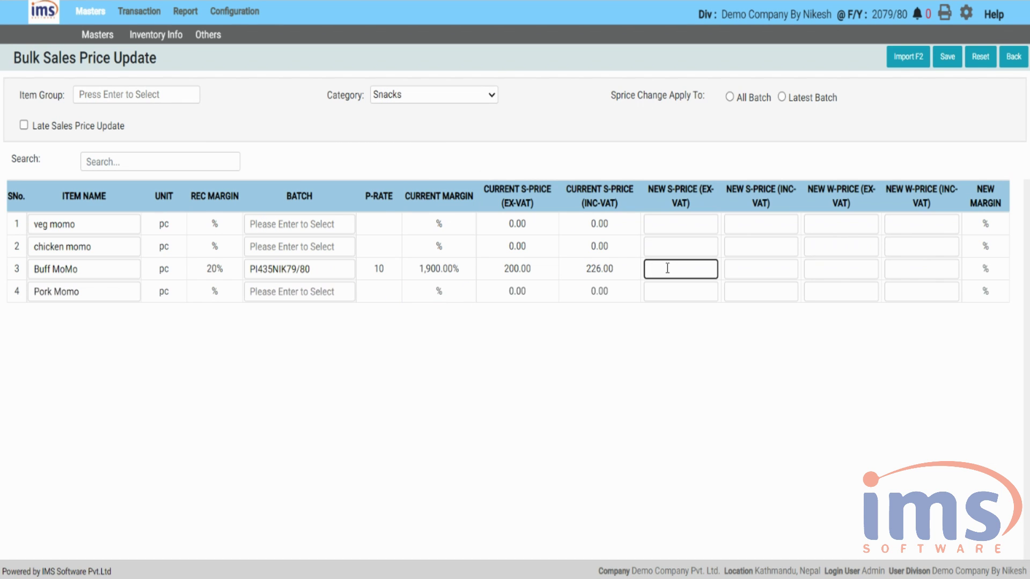
pyautogui.write('200')
pyautogui.press('Return')
pyautogui.press('Return')
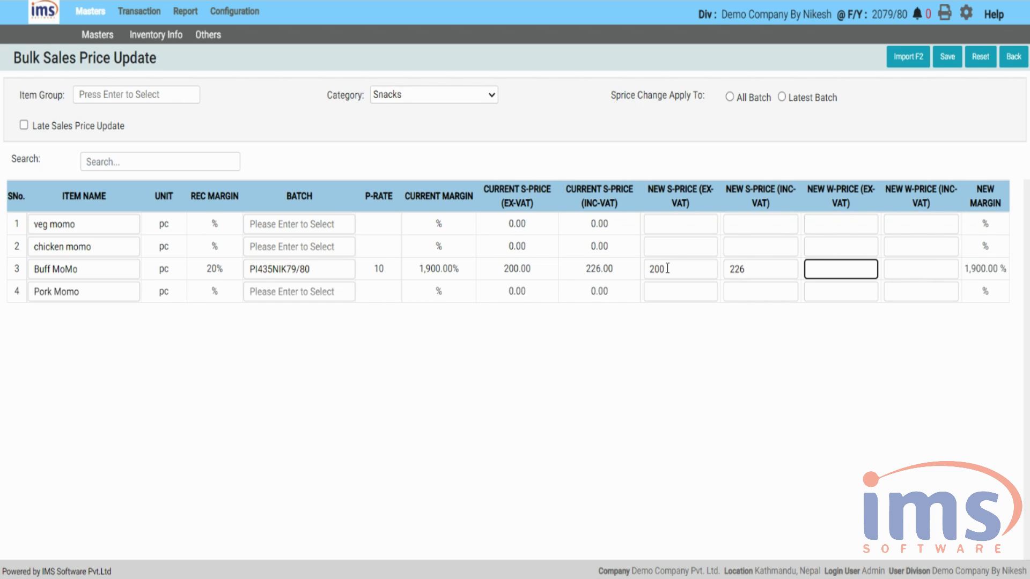
pyautogui.press('Return')
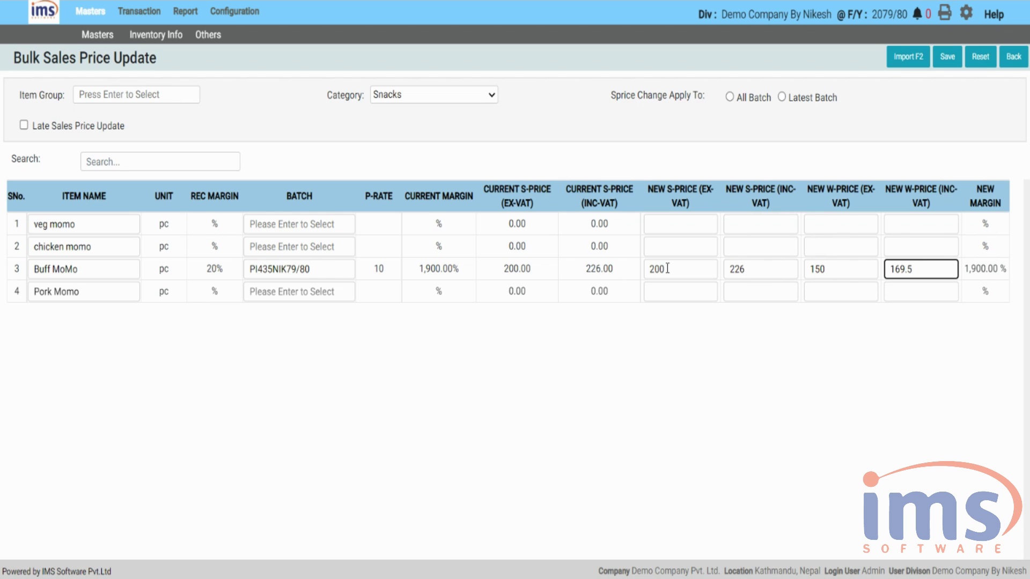
pyautogui.click(946, 56)
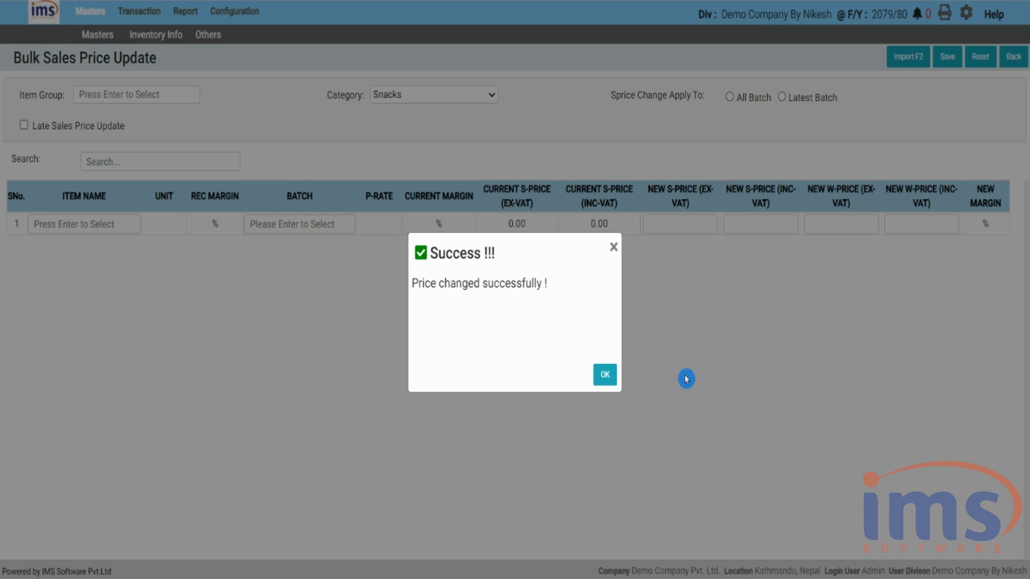
# Close the price update success message.
pyautogui.click(604, 375)
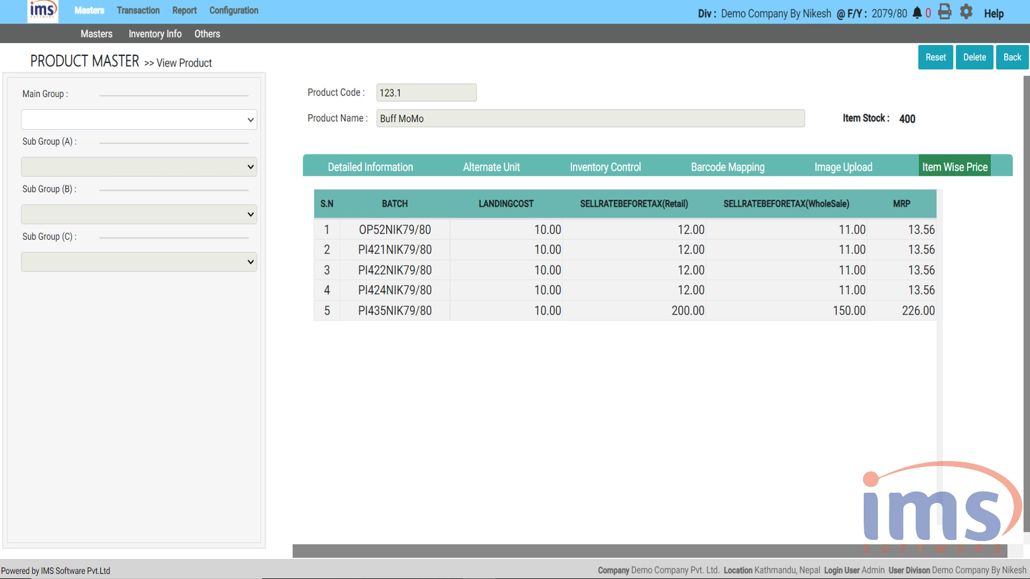